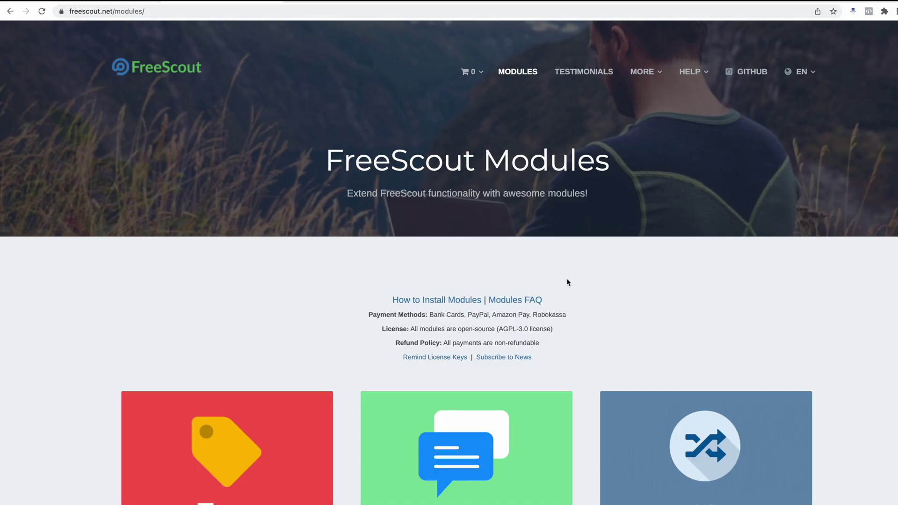
Step: Open FreeScout's Installation Guide on the GitHub wiki and read through the setup steps
mouse_move(693, 75)
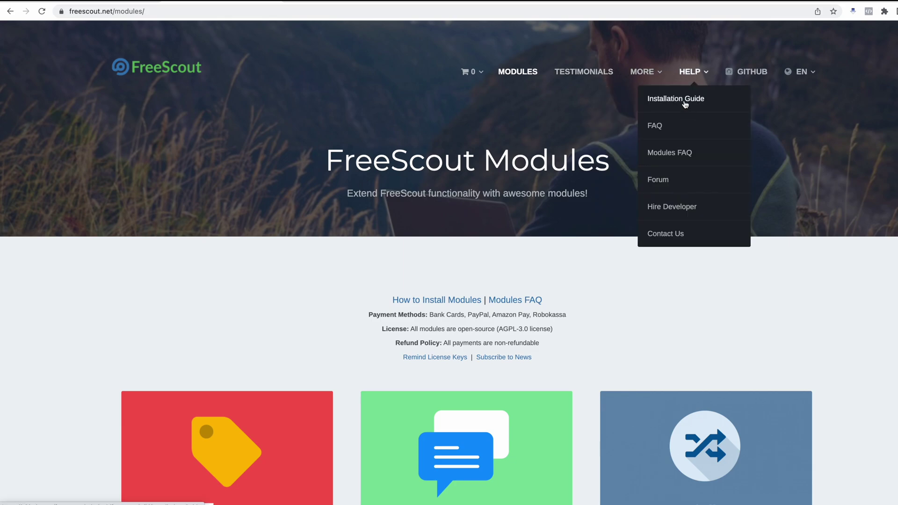
left_click(685, 104)
scroll(366, 363, "down", 6)
scroll(366, 363, "down", 20)
scroll(366, 365, "down", 15)
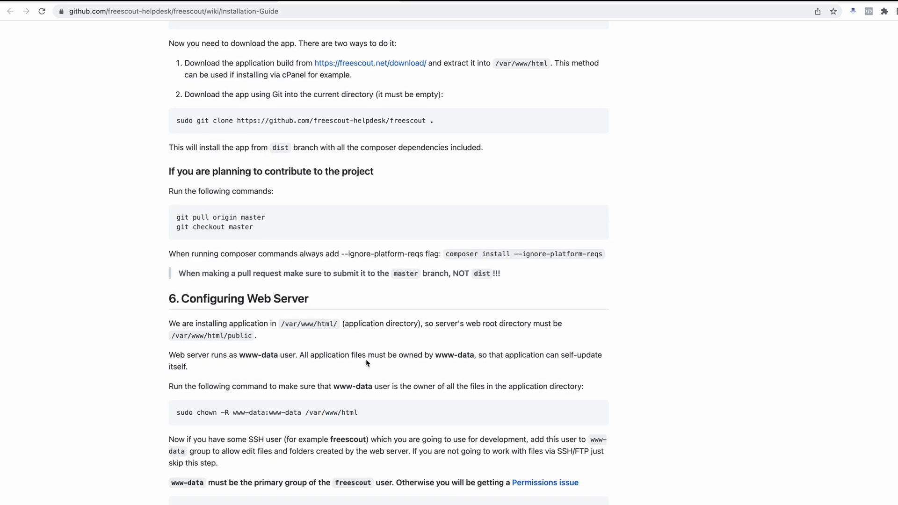
scroll(366, 363, "down", 3)
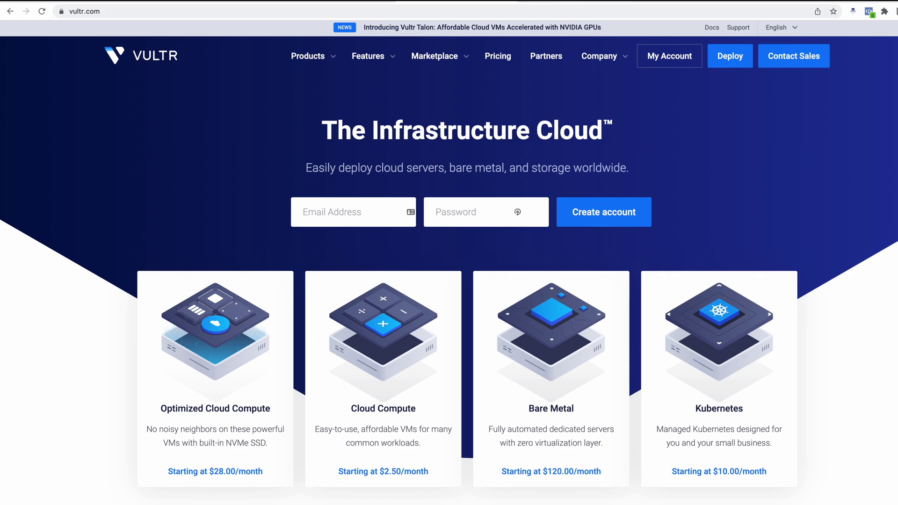
Step: Check Cloudron's pricing (Free $0, Premium $15/month), then return to the Vultr deployment page
left_click(567, 1)
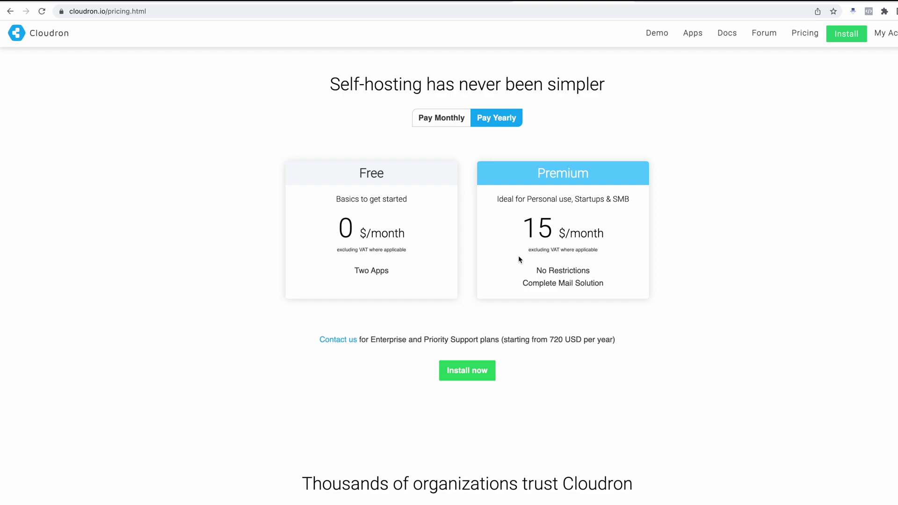
left_click(703, 1)
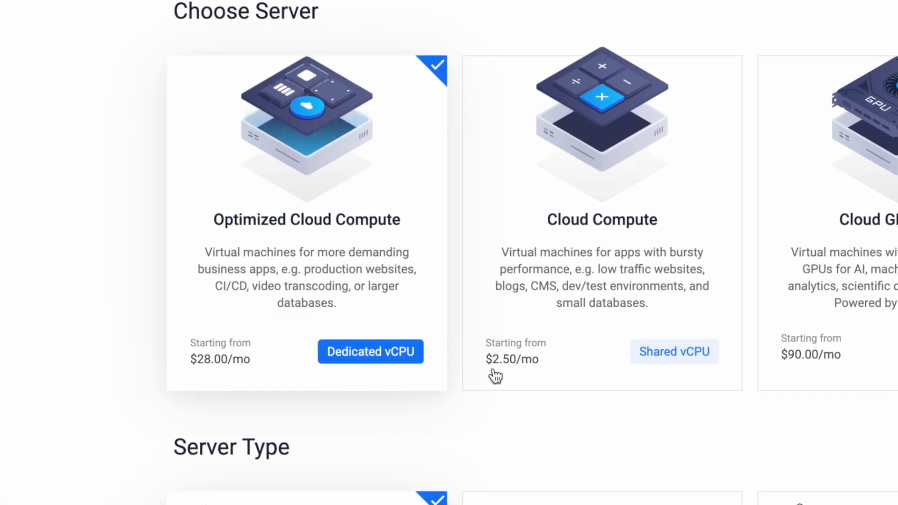
Step: Choose Cloud Compute with Intel High Frequency CPUs for the new instance
scroll(371, 375, "down", 7)
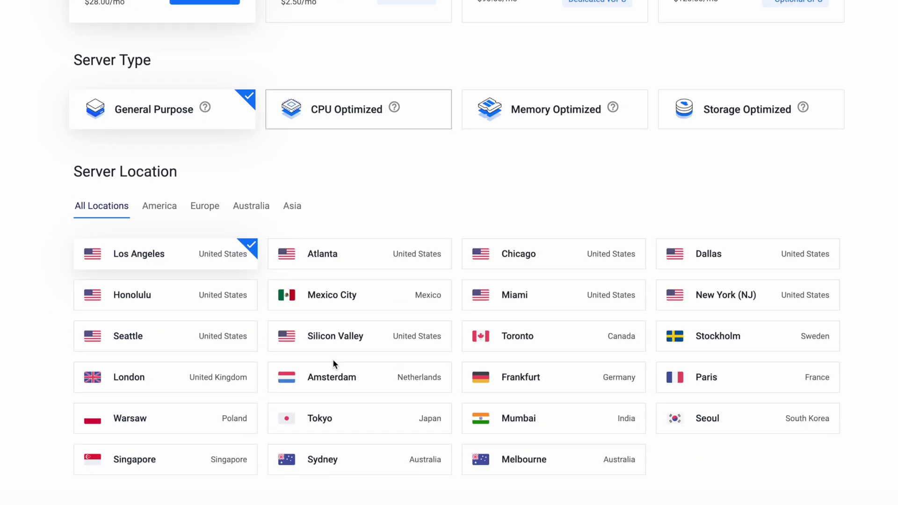
scroll(333, 359, "down", 15)
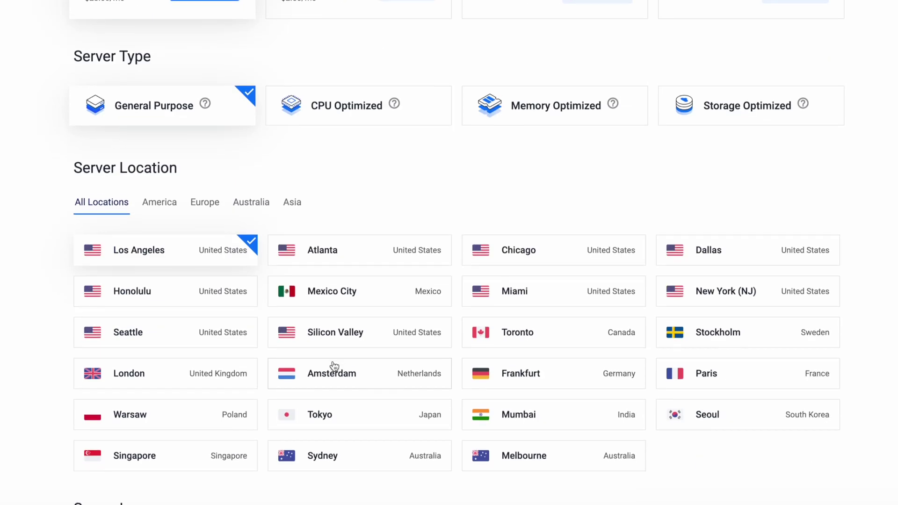
scroll(335, 370, "down", 3)
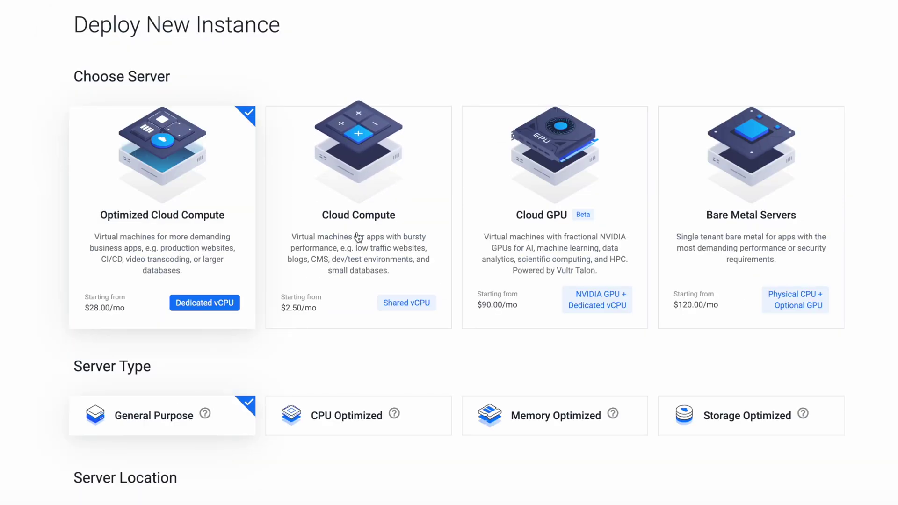
left_click(358, 237)
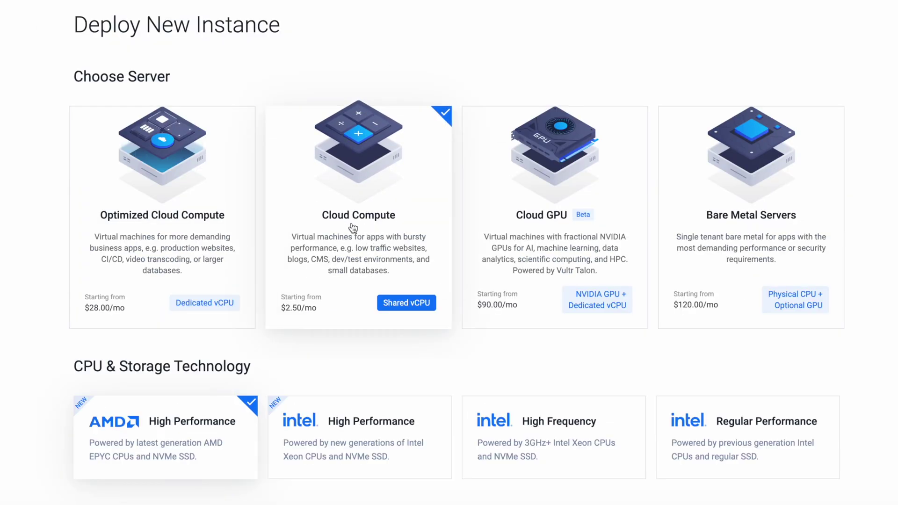
left_click(571, 435)
Step: Set the server location to Chicago
scroll(499, 404, "down", 20)
scroll(500, 404, "down", 10)
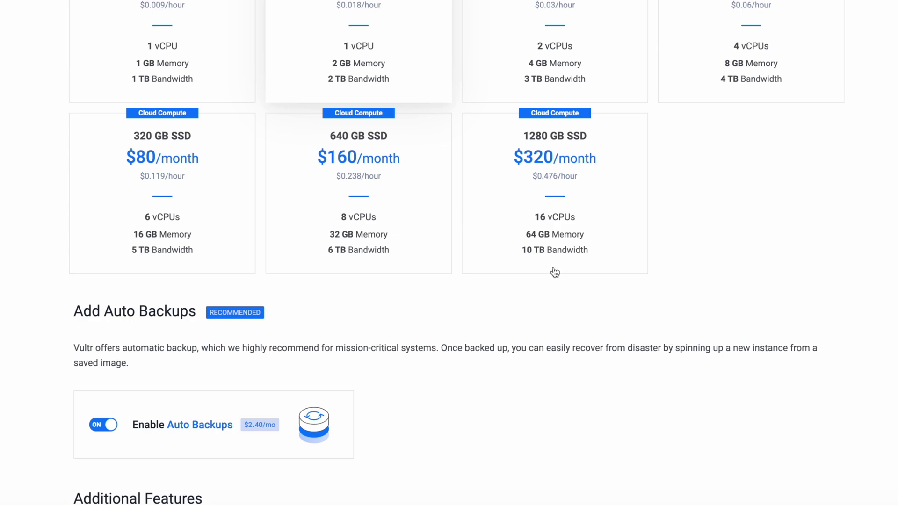
scroll(646, 320, "up", 20)
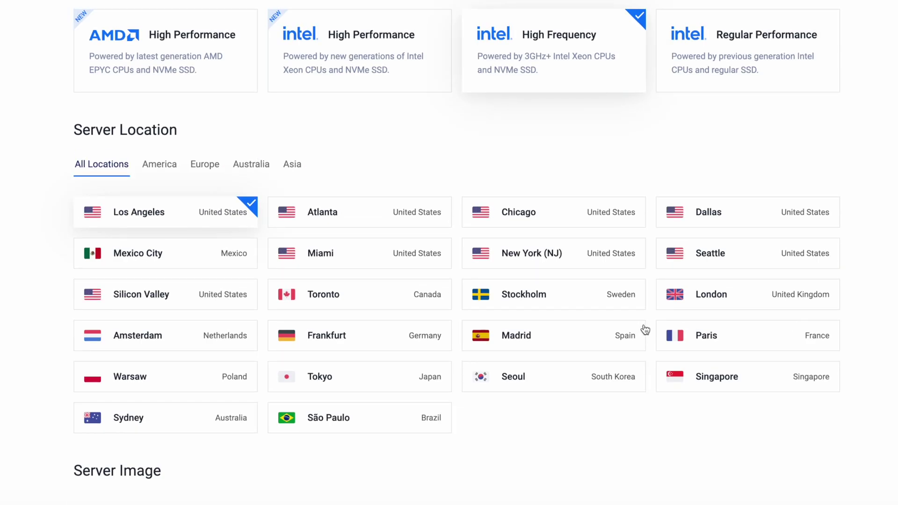
scroll(638, 341, "up", 8)
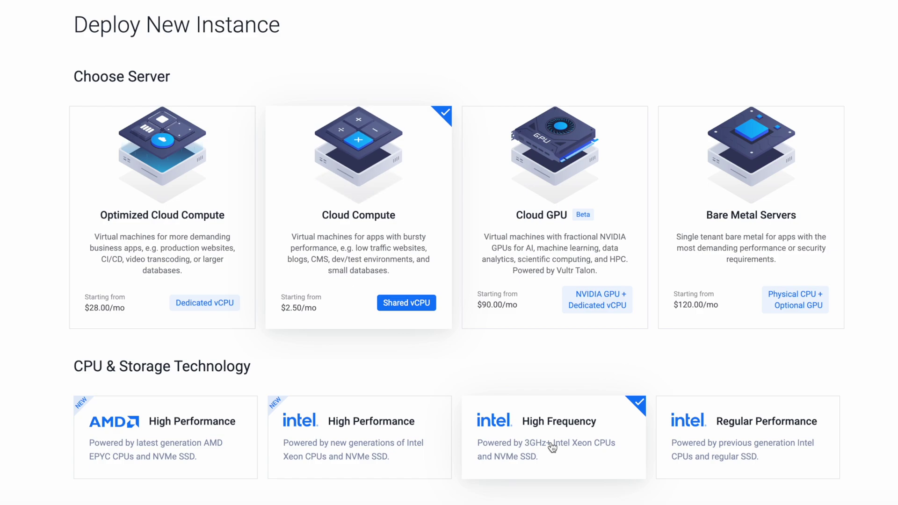
scroll(554, 440, "down", 3)
scroll(555, 443, "down", 4)
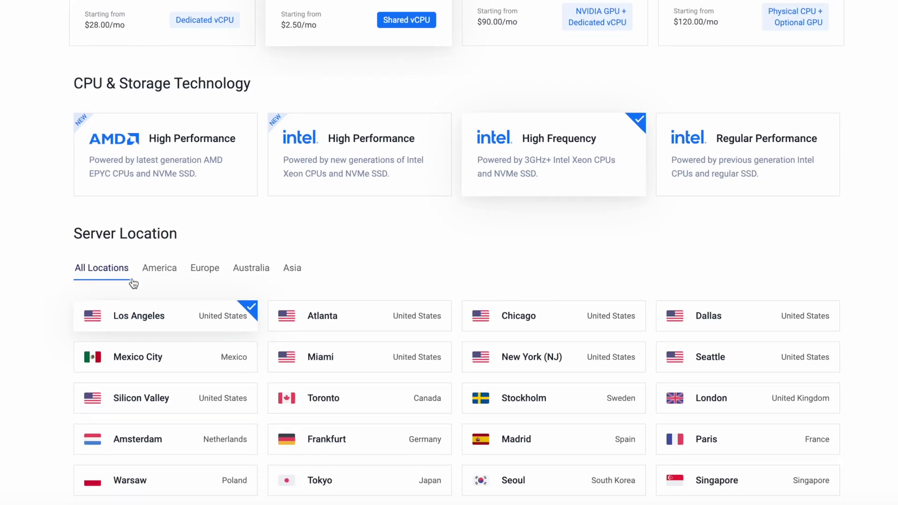
left_click(571, 316)
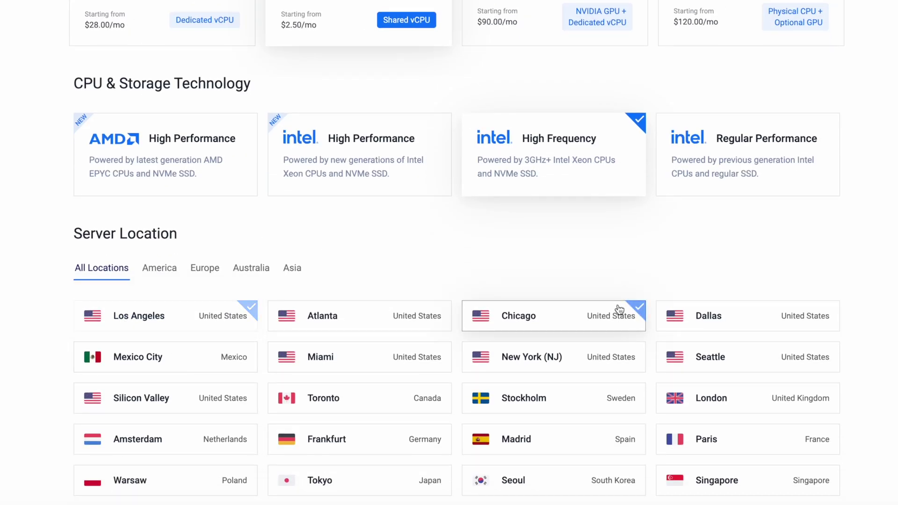
scroll(499, 265, "down", 8)
scroll(498, 263, "down", 1)
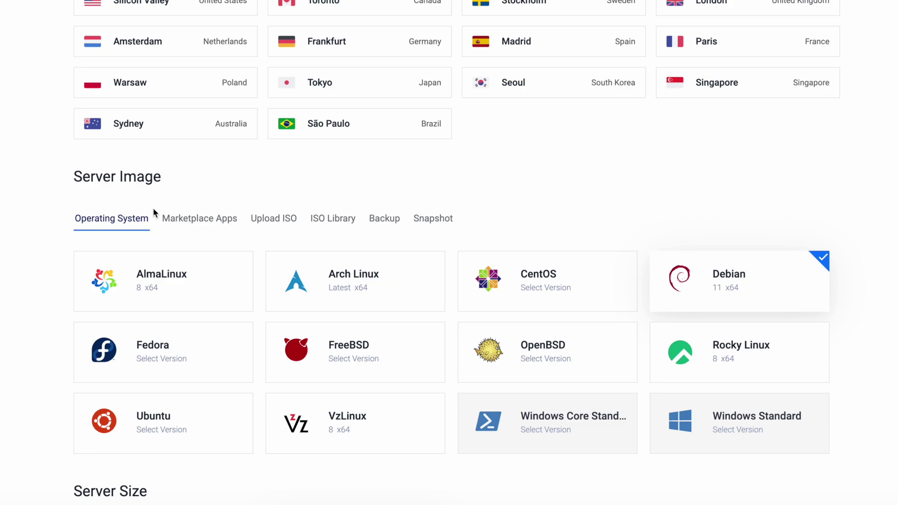
Step: Search Marketplace Apps for 'Cloudron' and select it as the server image
left_click(208, 220)
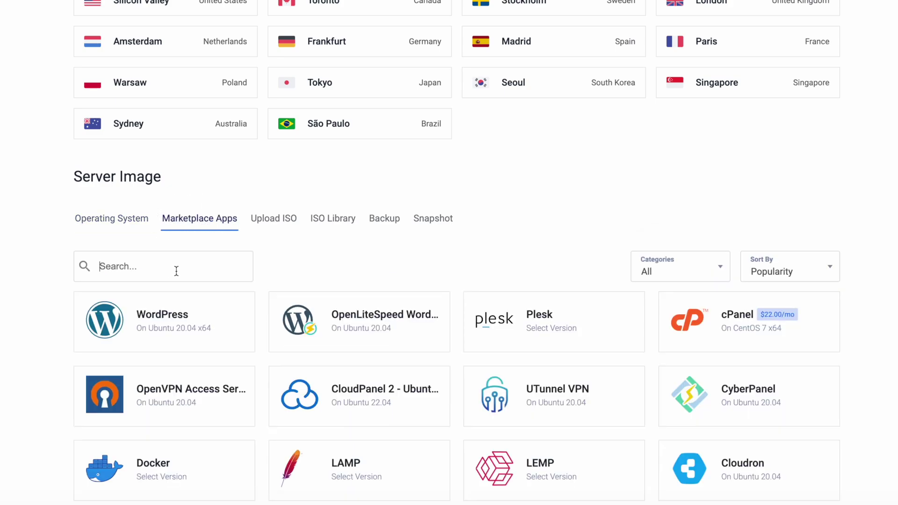
mouse_move(806, 455)
left_click(228, 268)
type("C")
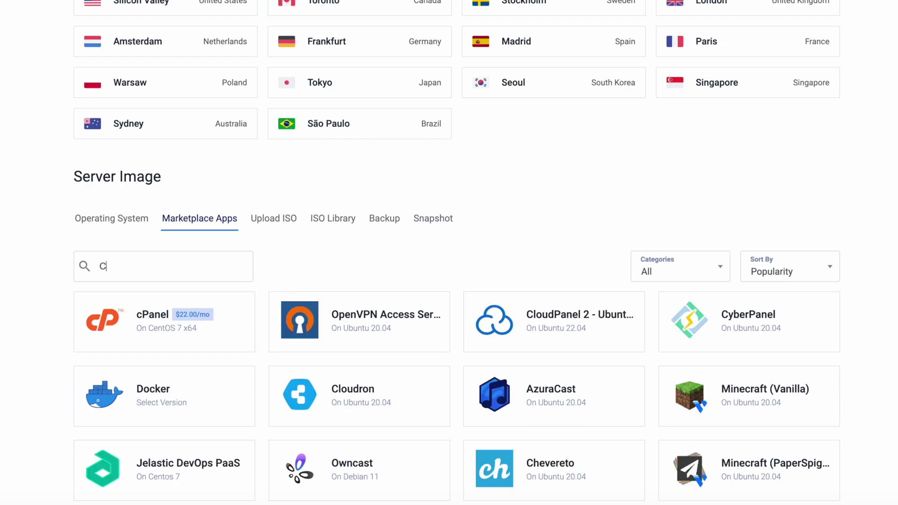
type("loudron")
mouse_move(182, 295)
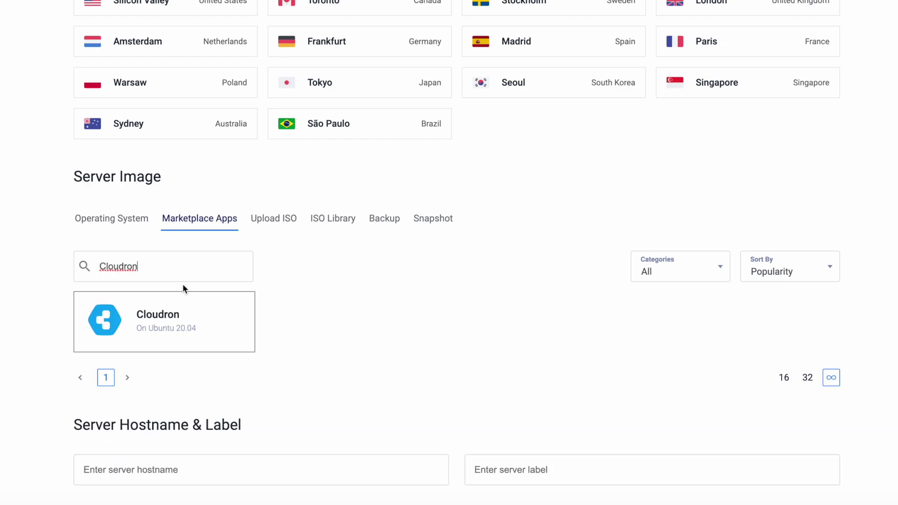
left_click(219, 306)
scroll(227, 279, "down", 1)
scroll(412, 293, "down", 5)
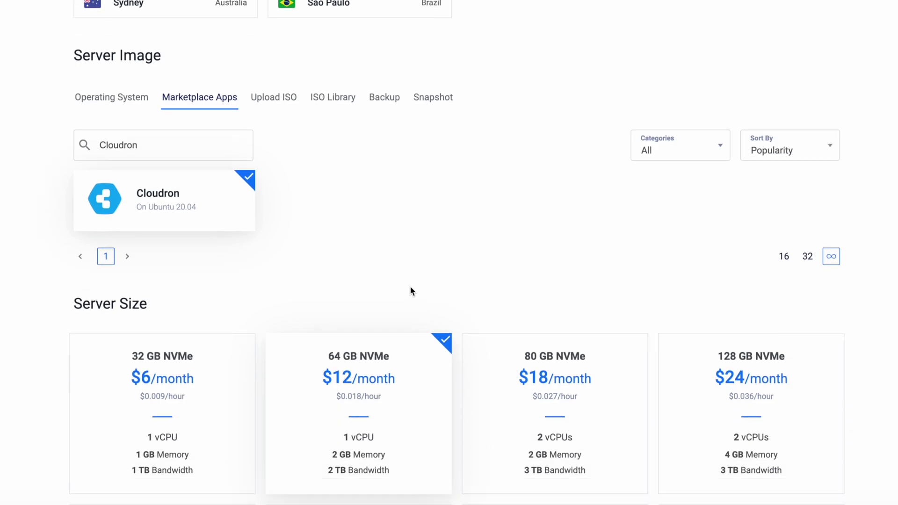
scroll(411, 293, "down", 3)
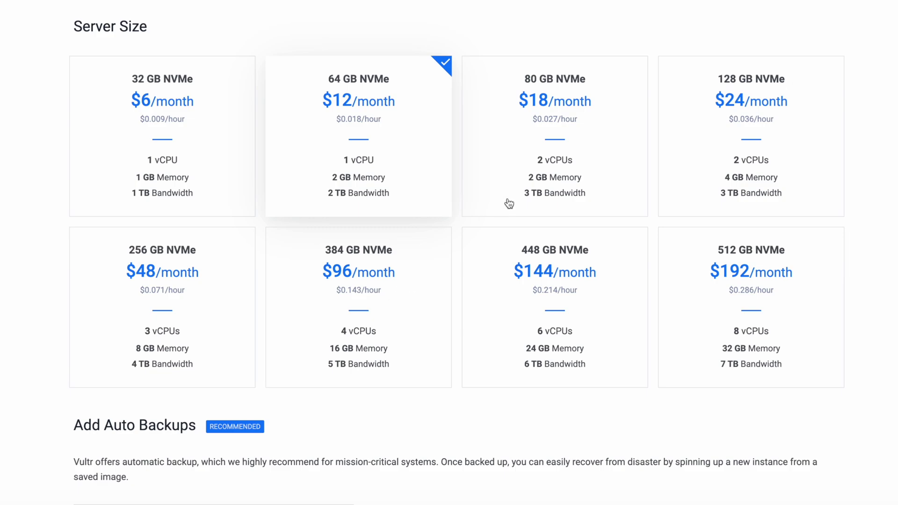
Step: Pick the 80 GB NVMe $18/month plan and review the remaining deploy options
left_click(596, 137)
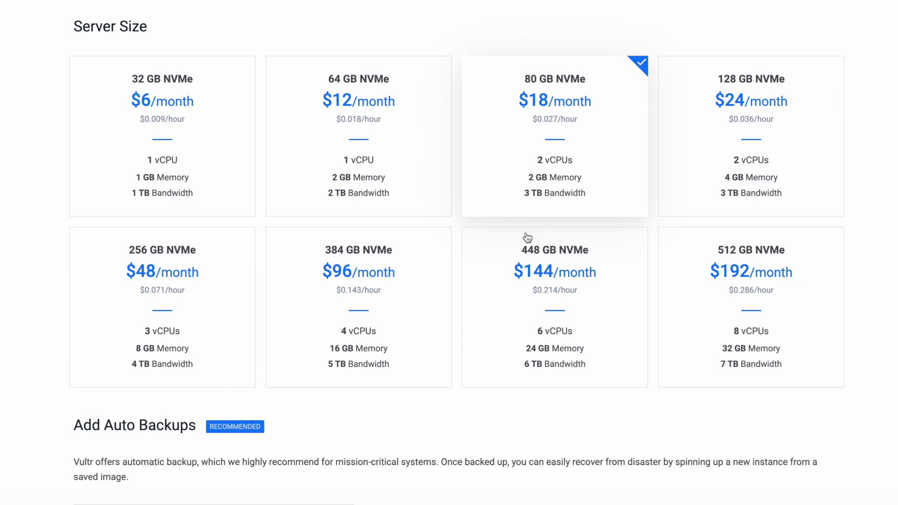
scroll(528, 238, "down", 3)
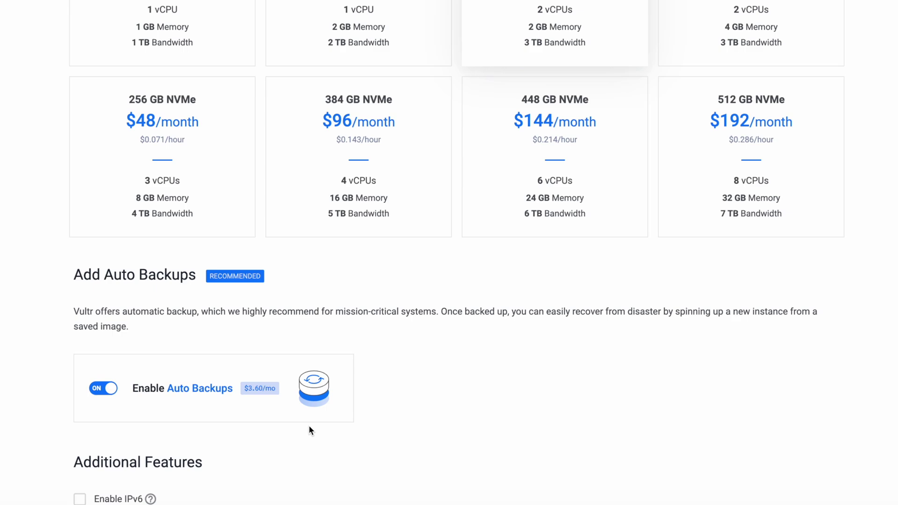
scroll(272, 401, "down", 2)
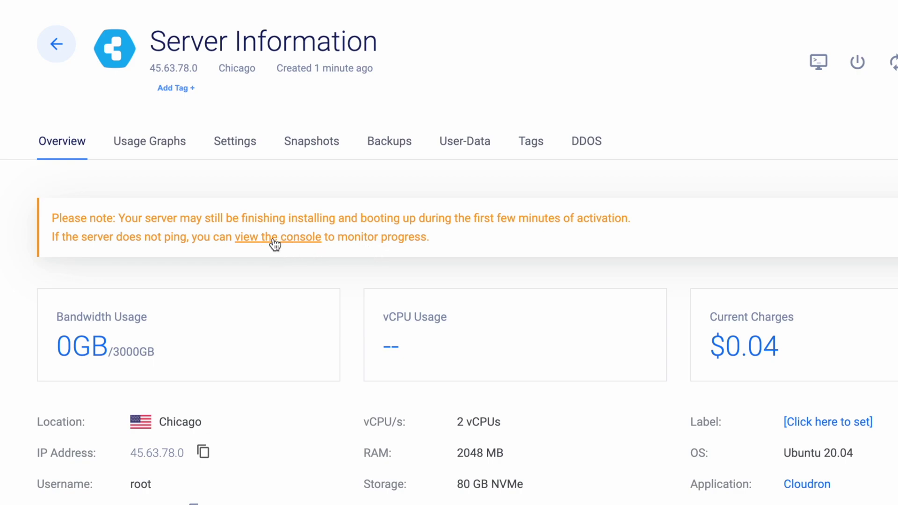
left_click(818, 73)
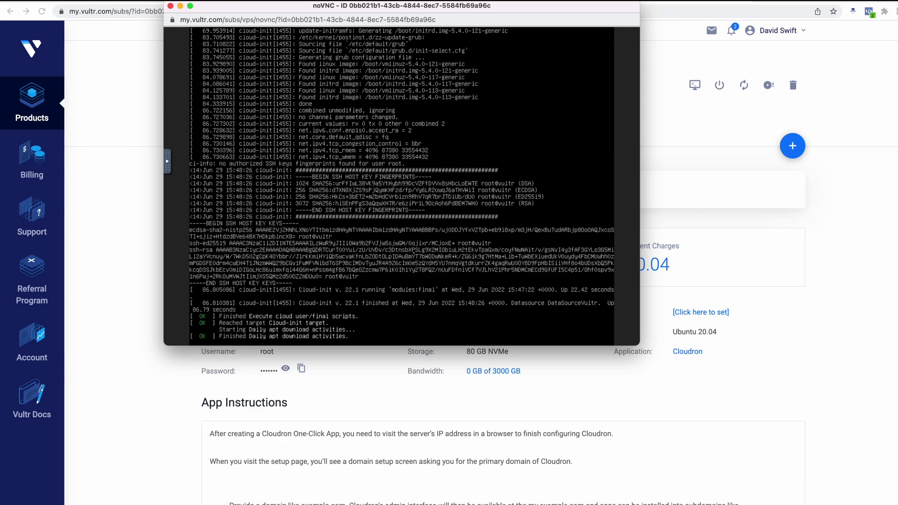
key("super+w")
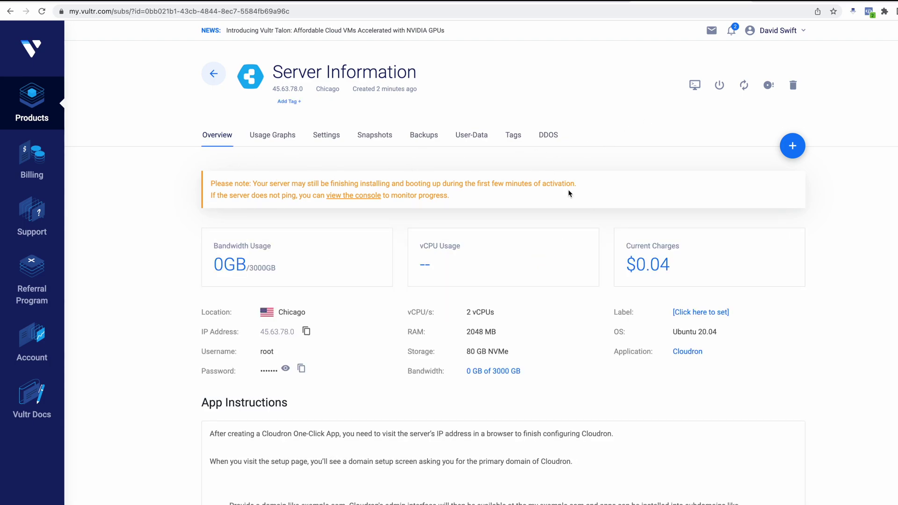
Step: Copy the Cloudron server's IP address from its Server Information page
scroll(569, 193, "down", 2)
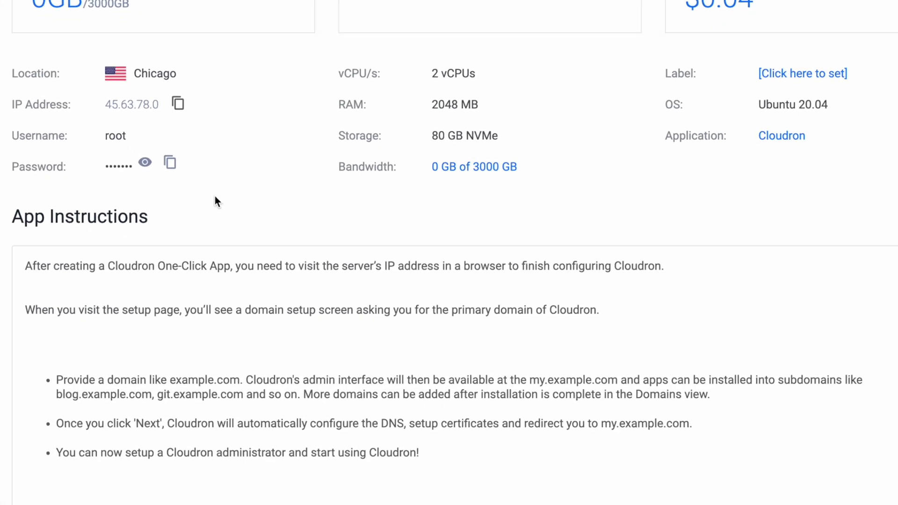
scroll(219, 202, "down", 1)
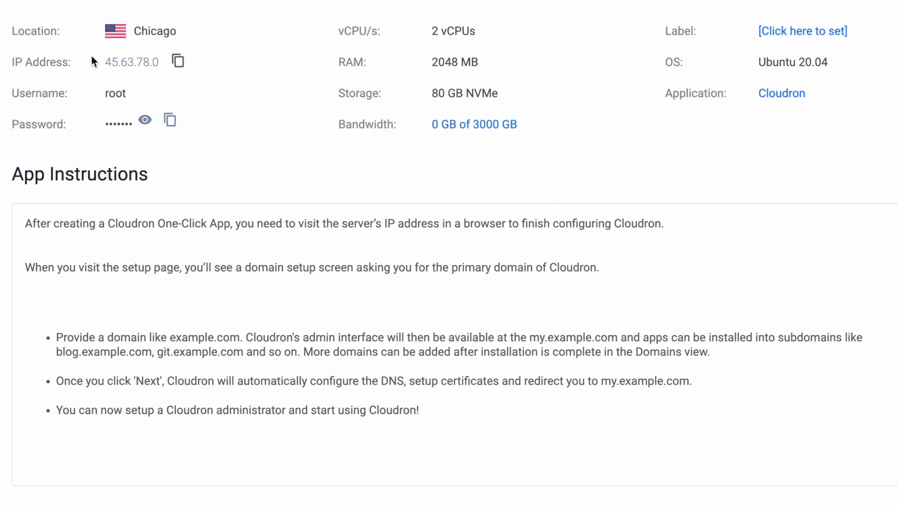
left_click(180, 66)
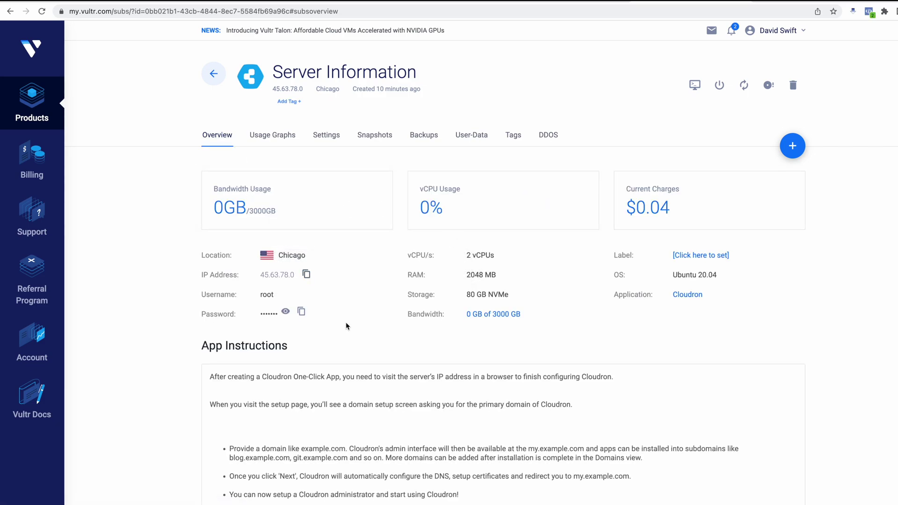
Step: Load the server IP in a new tab, bypassing the certificate warning with 'thisisunsafe'
key("ctrl+t")
key("ctrl+v")
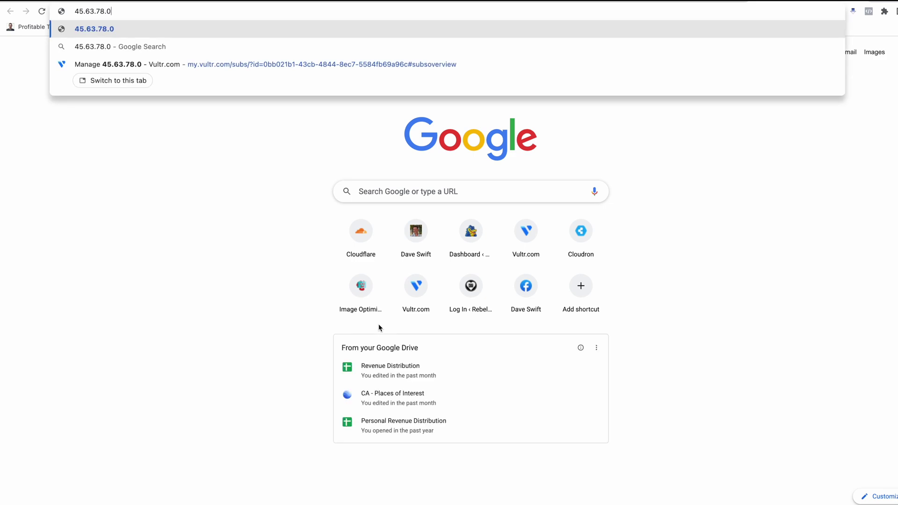
key("Return")
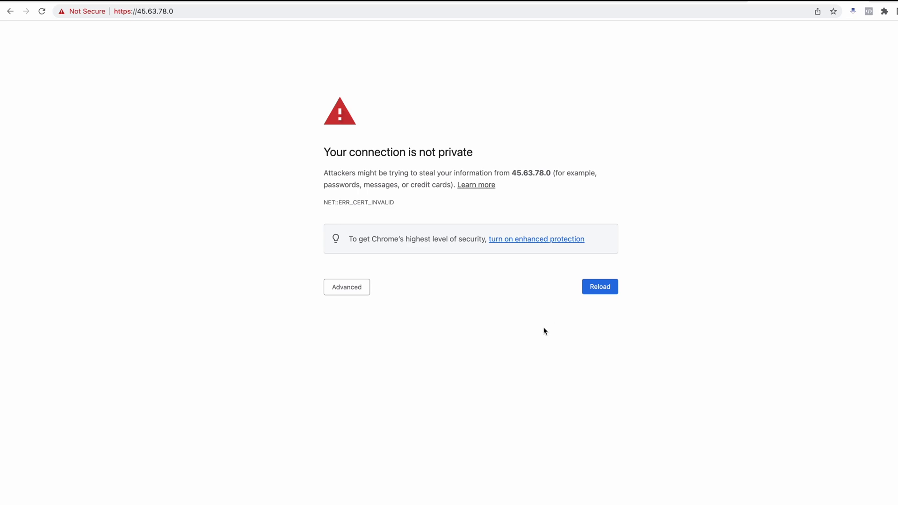
left_click(346, 292)
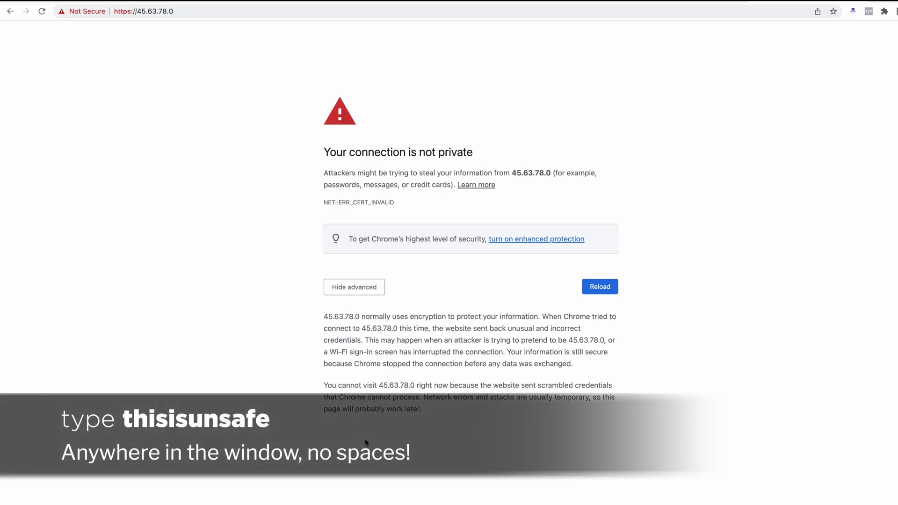
type("thisisunsafe")
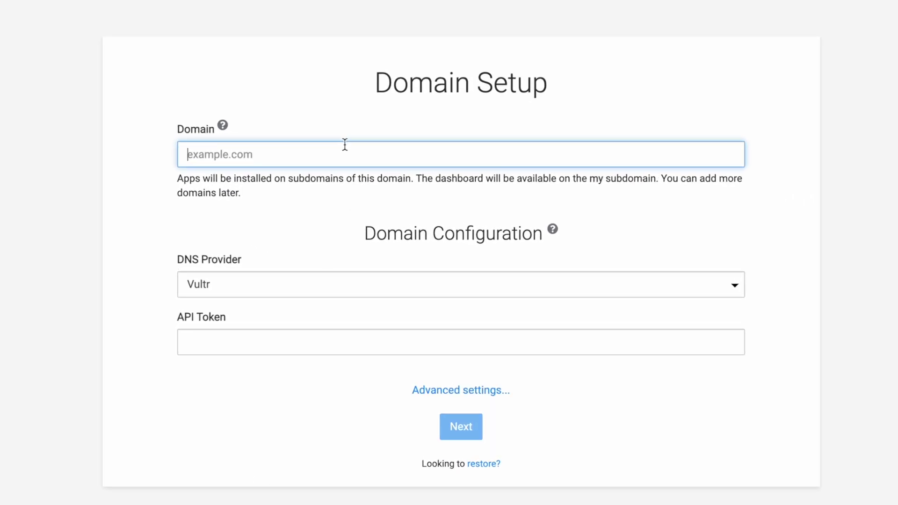
Step: Enter profitable.tools as the domain and choose Manual as the DNS provider
type("profitable.tools")
key("Tab")
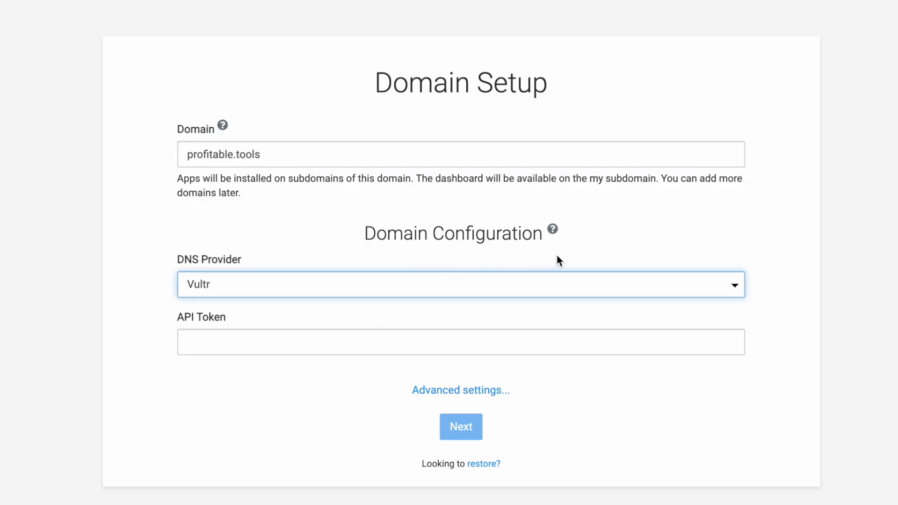
left_click(251, 284)
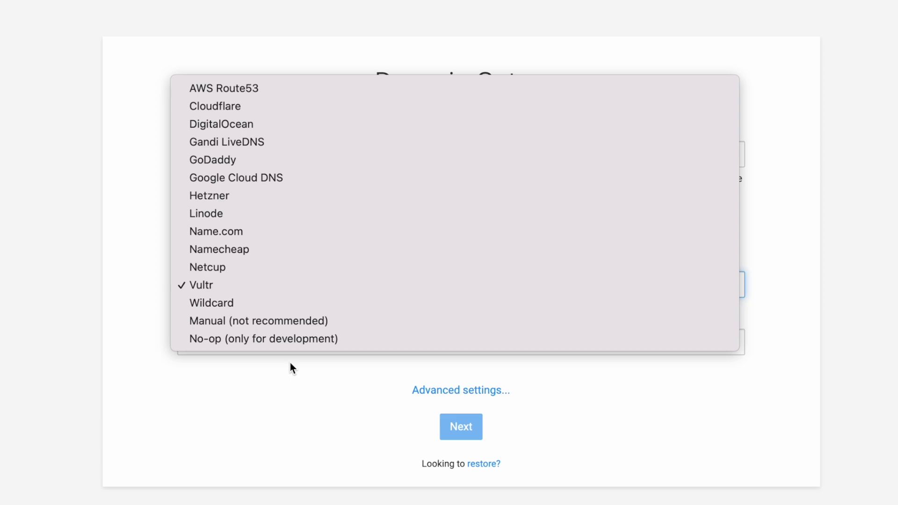
left_click(247, 321)
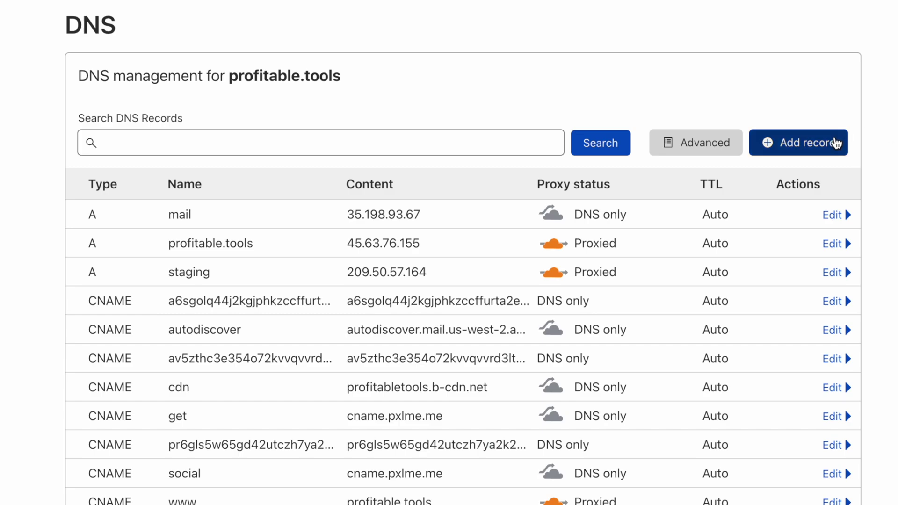
Step: Save a DNS-only A record named 'my' pointing to the server IP 45.63.78.0
left_click(837, 144)
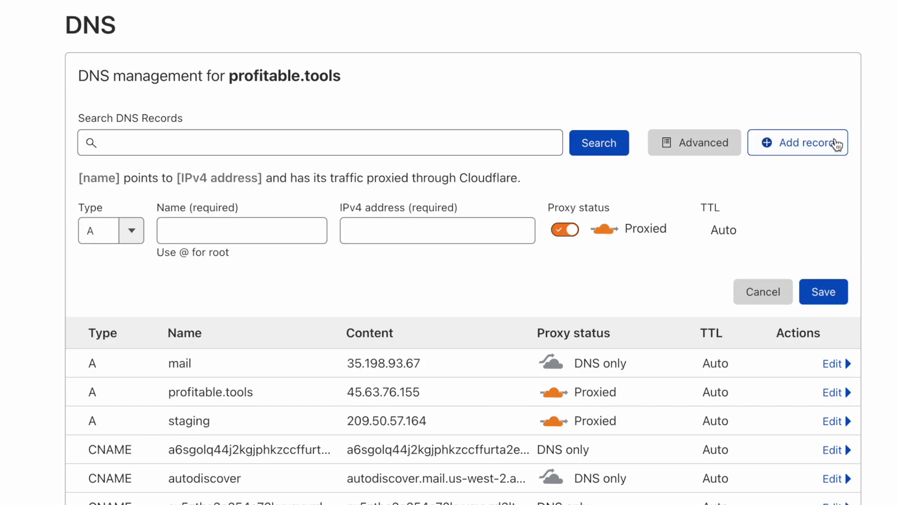
left_click(232, 234)
type("my")
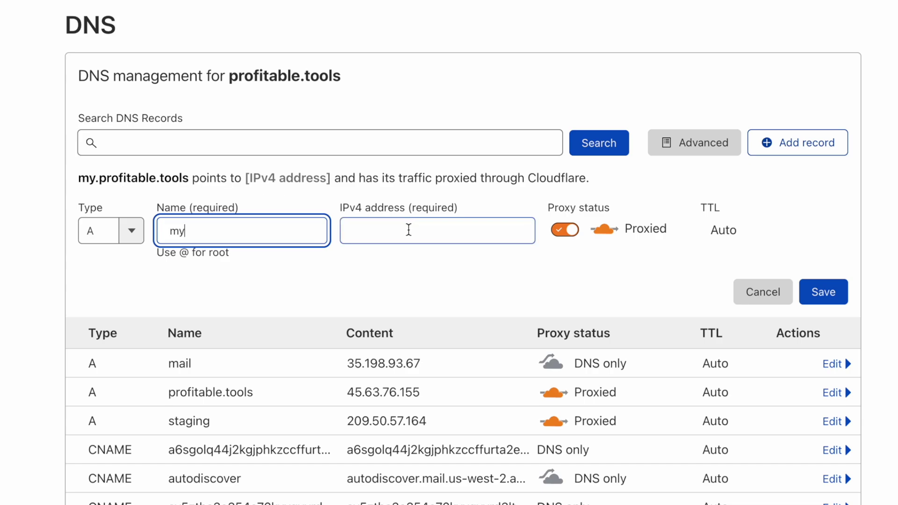
left_click(409, 230)
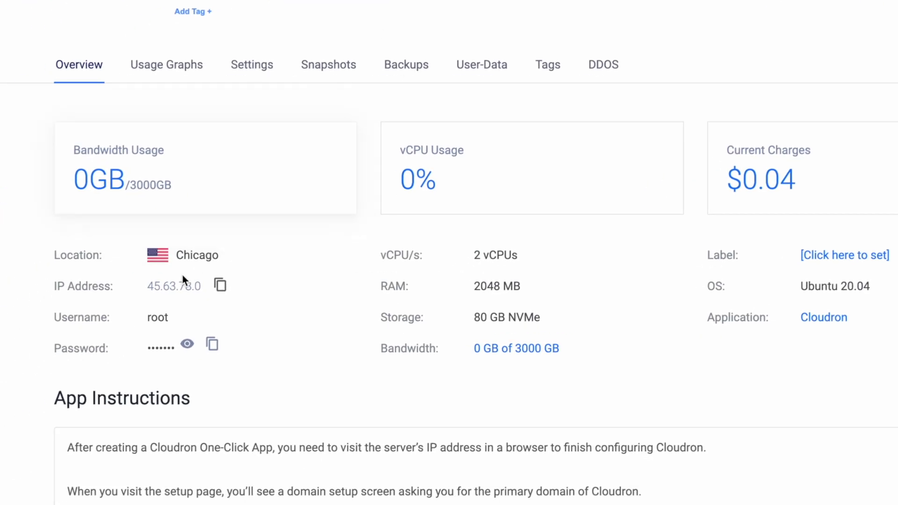
left_click(221, 286)
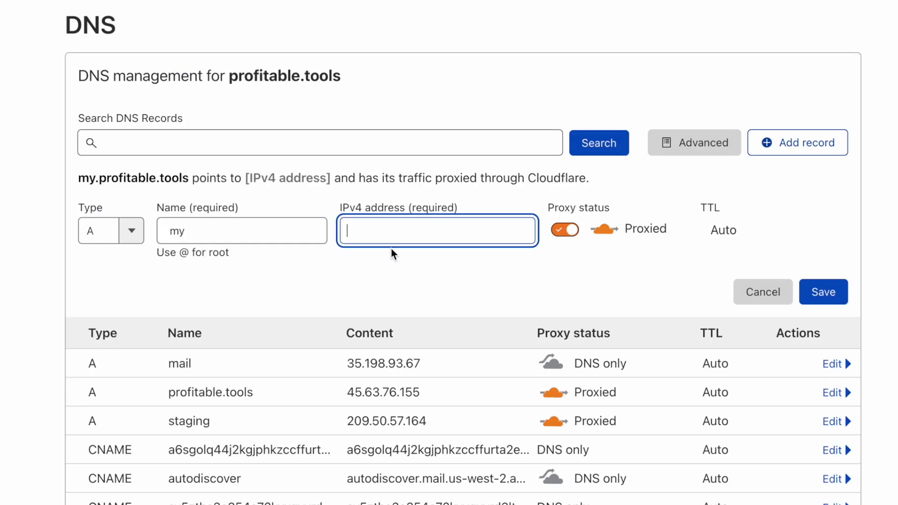
key("ctrl+v")
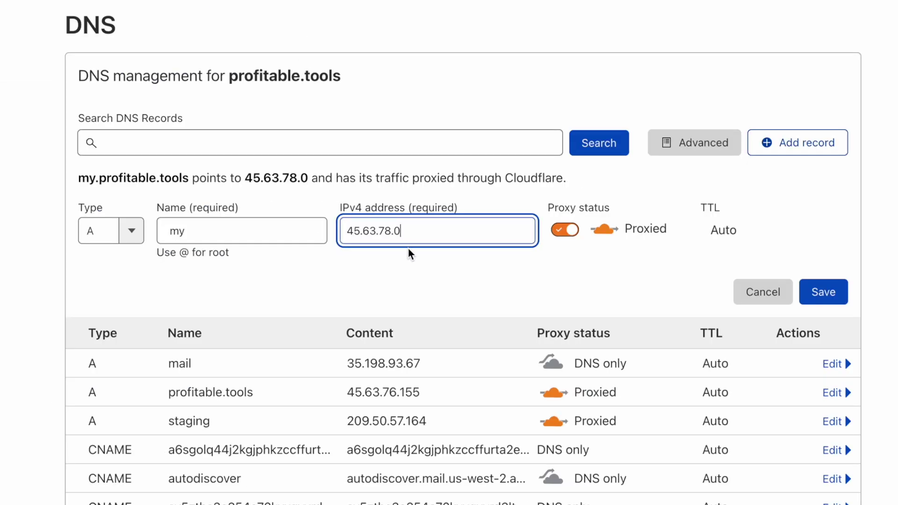
left_click(565, 230)
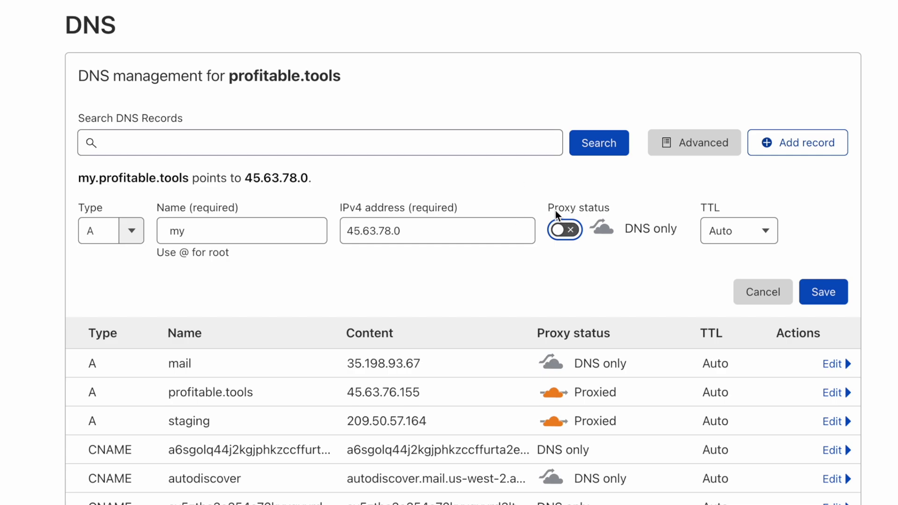
left_click(837, 295)
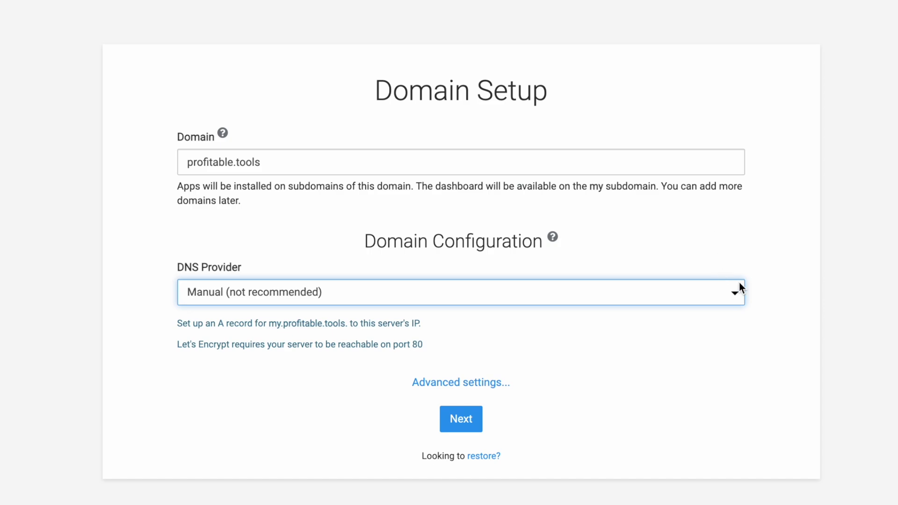
Step: Submit the profitable.tools domain setup and wait for its certificate to be obtained
left_click(466, 426)
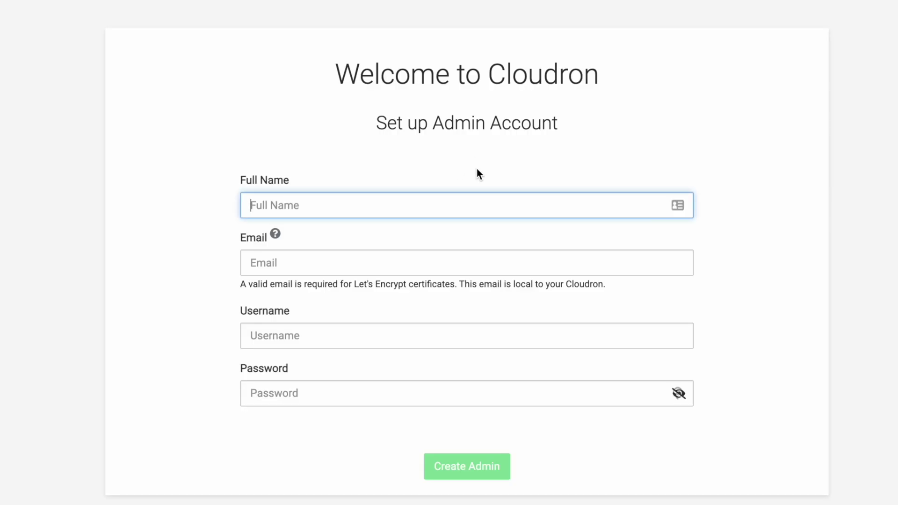
Step: Enter the admin's full name and credentials, create the administrator account, and proceed to the dashboard
type("Dave")
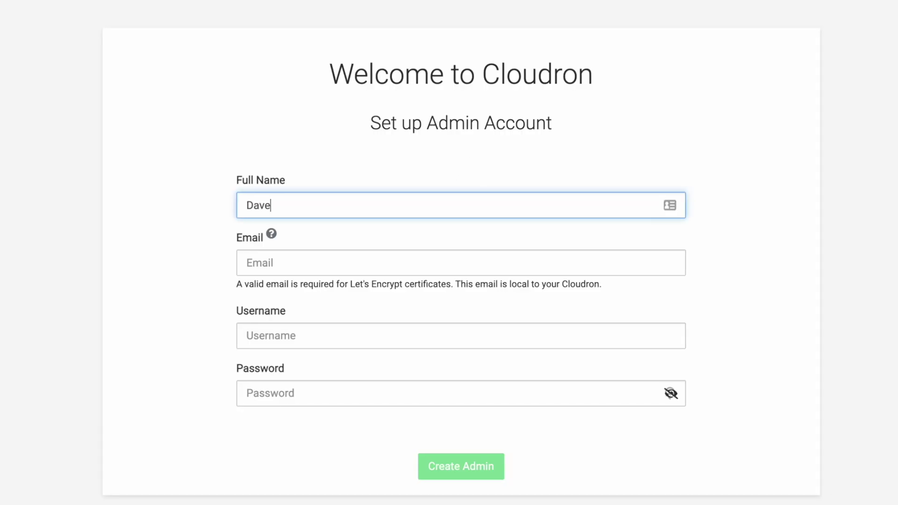
type(" Swift")
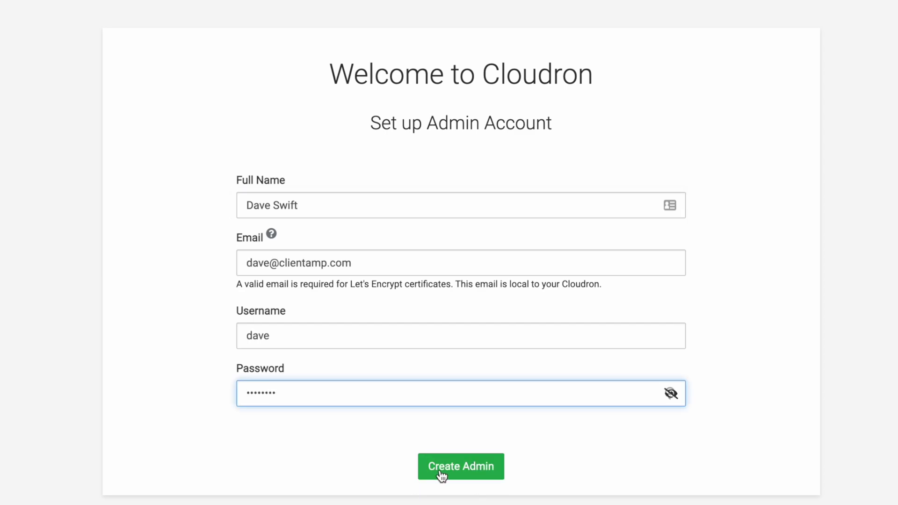
left_click(456, 475)
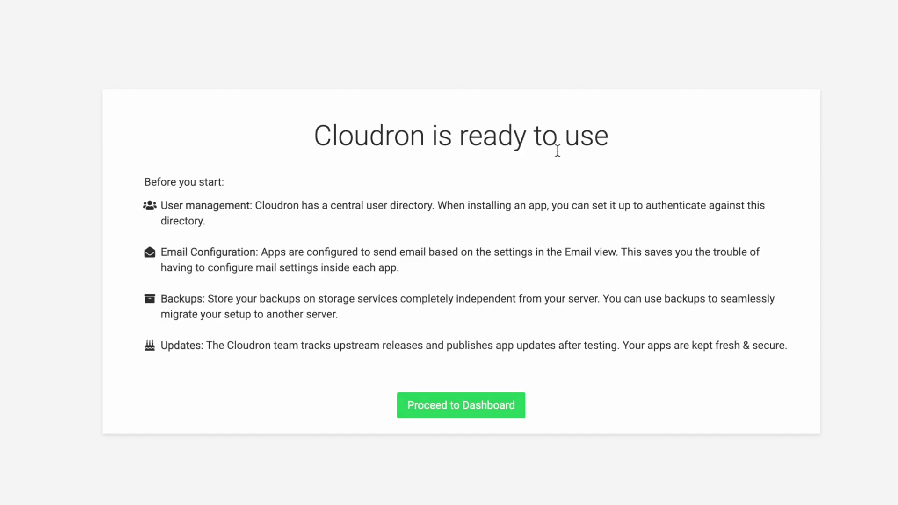
left_click(481, 418)
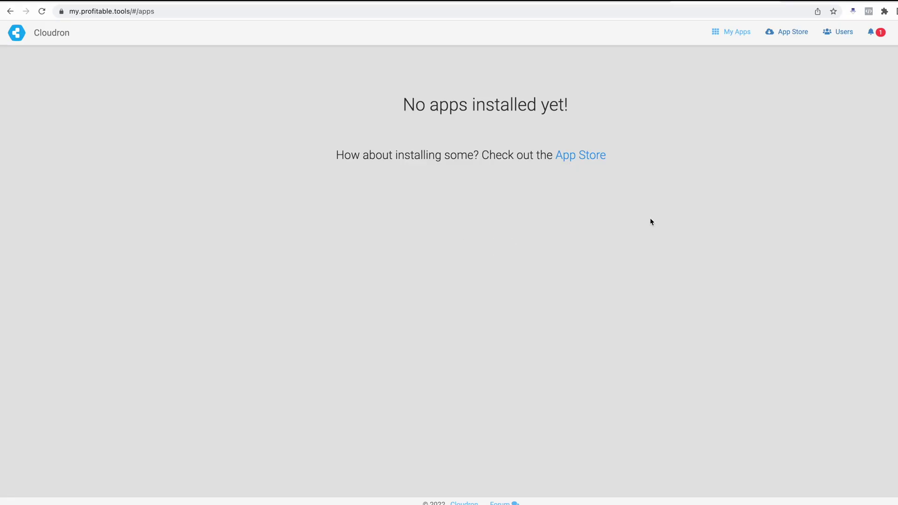
Step: Browse the App Store, search for 'help', and open the FreeScout app details
left_click(584, 156)
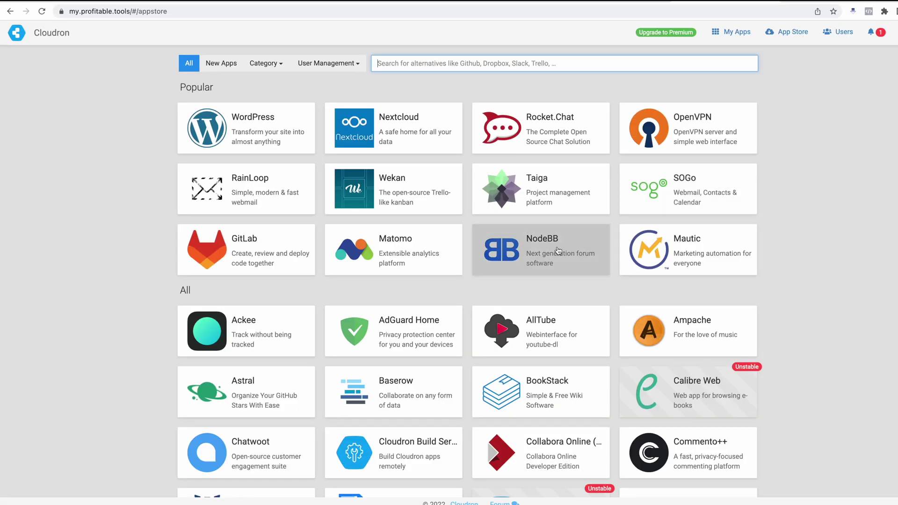
scroll(702, 288, "down", 8)
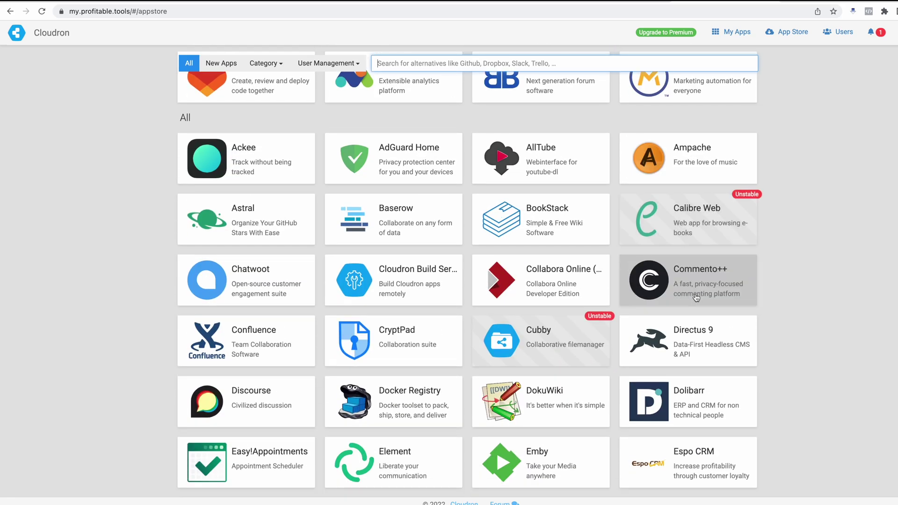
scroll(696, 298, "down", 15)
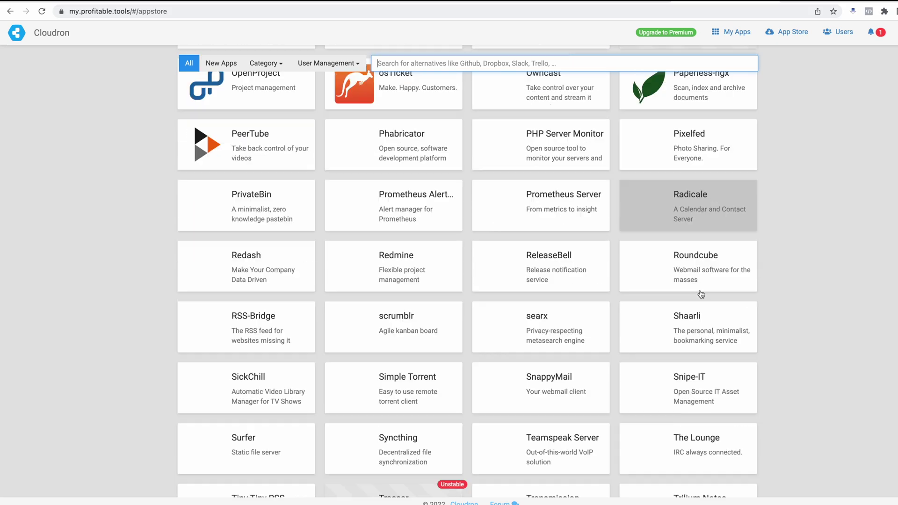
key("Home")
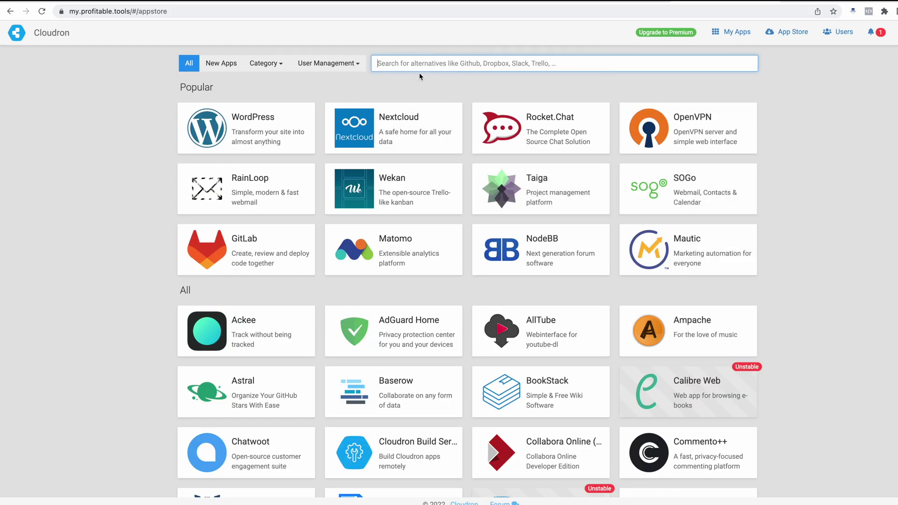
type("help")
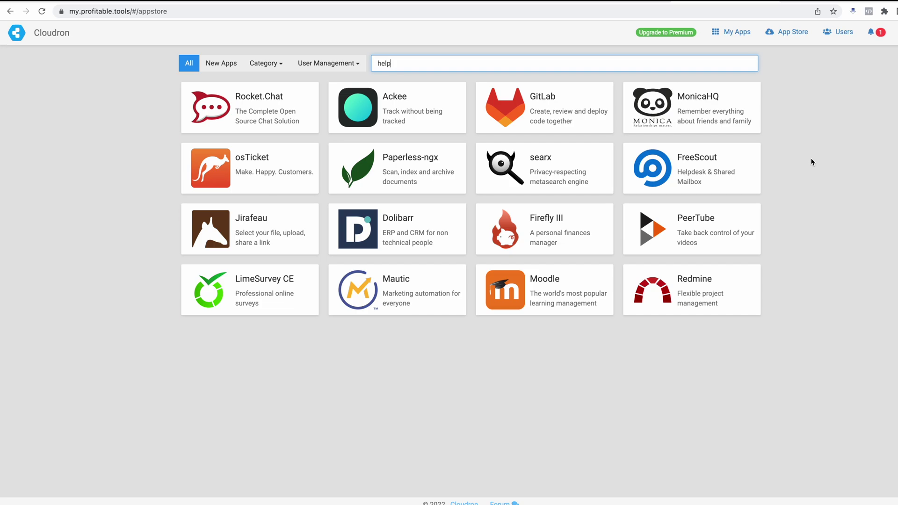
left_click(677, 174)
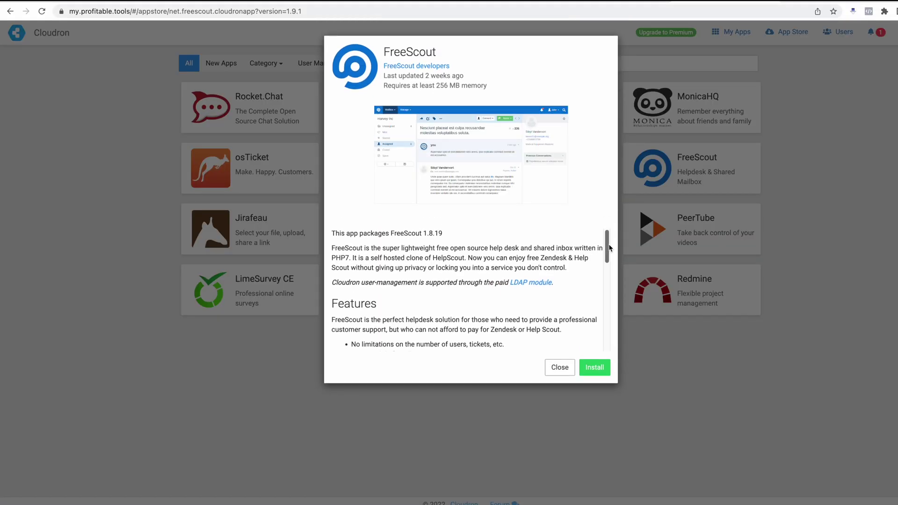
Step: Start the FreeScout install and enter 'help' as its location on profitable.tools
left_click_drag(610, 248, 610, 328)
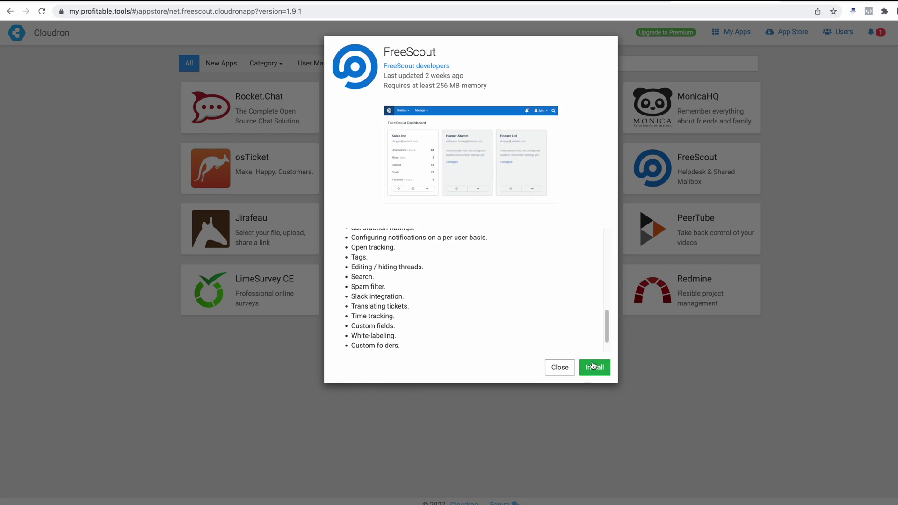
left_click(594, 367)
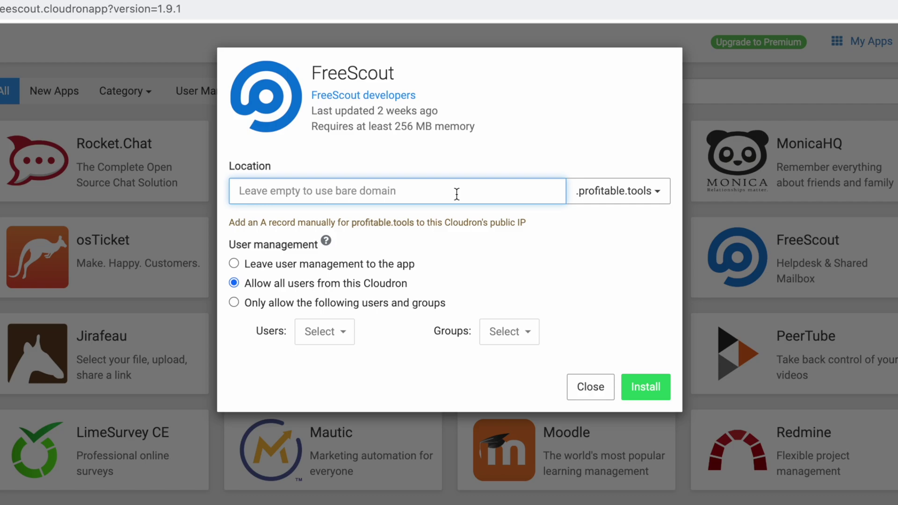
type("help")
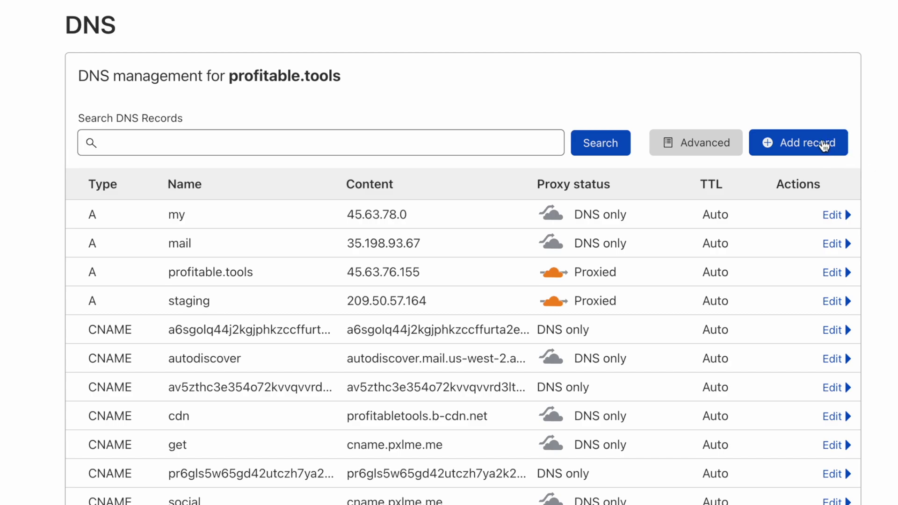
Step: Add a DNS-only A record 'help' pointing to 45.63.78.0 and save it
left_click(820, 145)
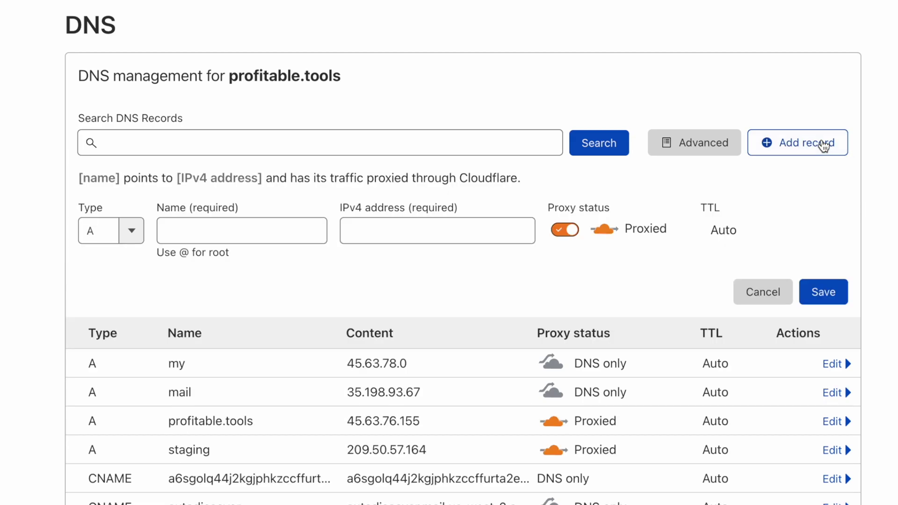
left_click(178, 227)
type("help")
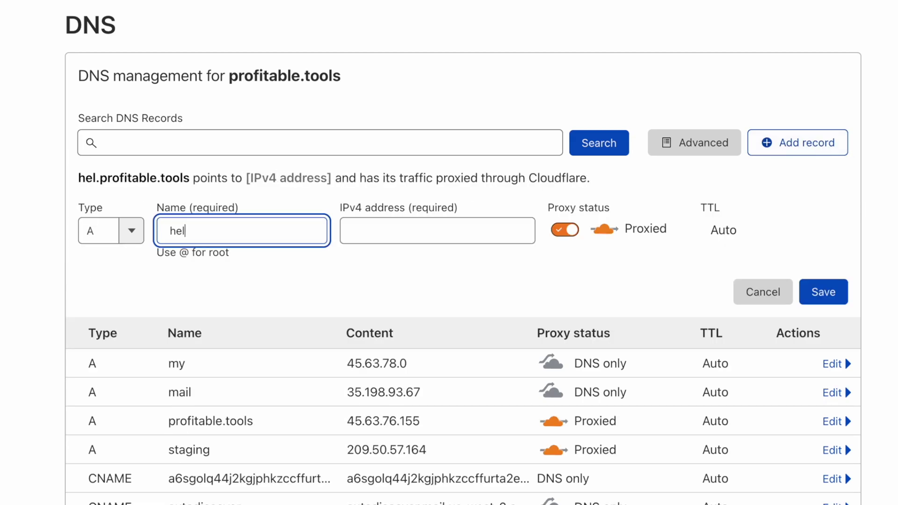
left_click(464, 231)
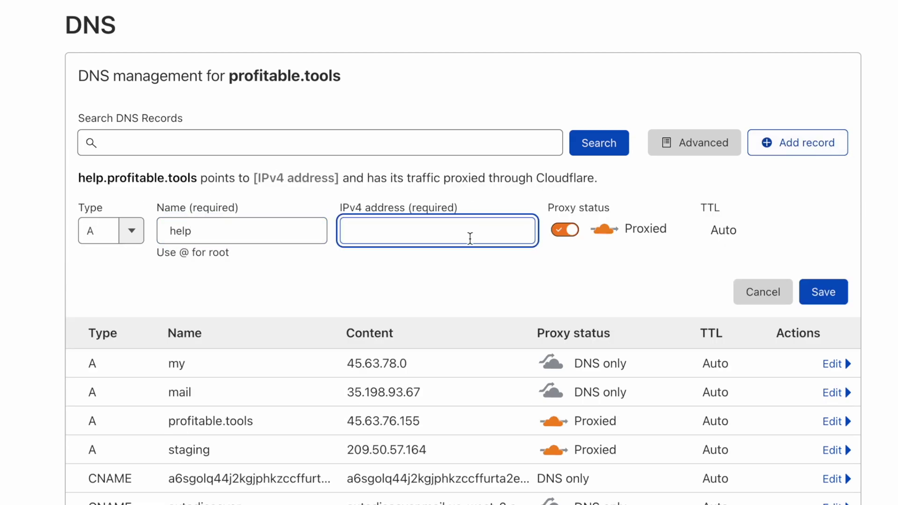
type("45.63.78.0")
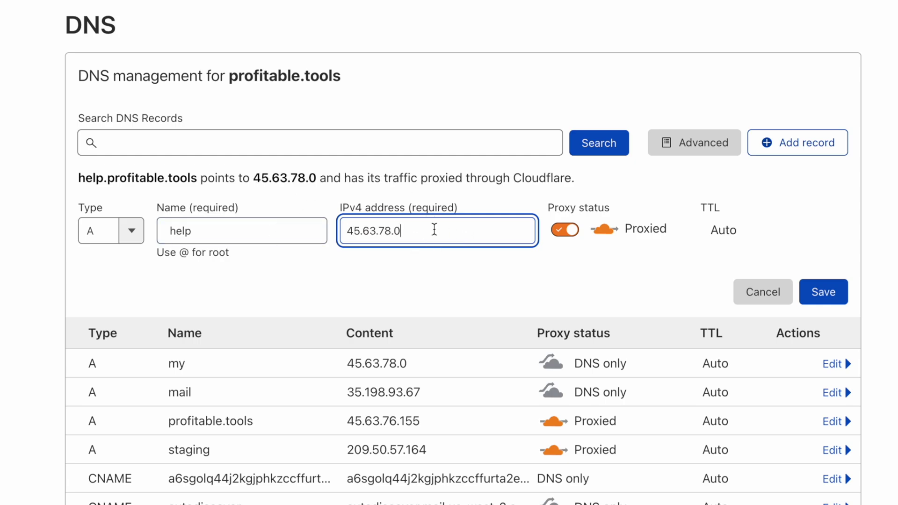
left_click(572, 230)
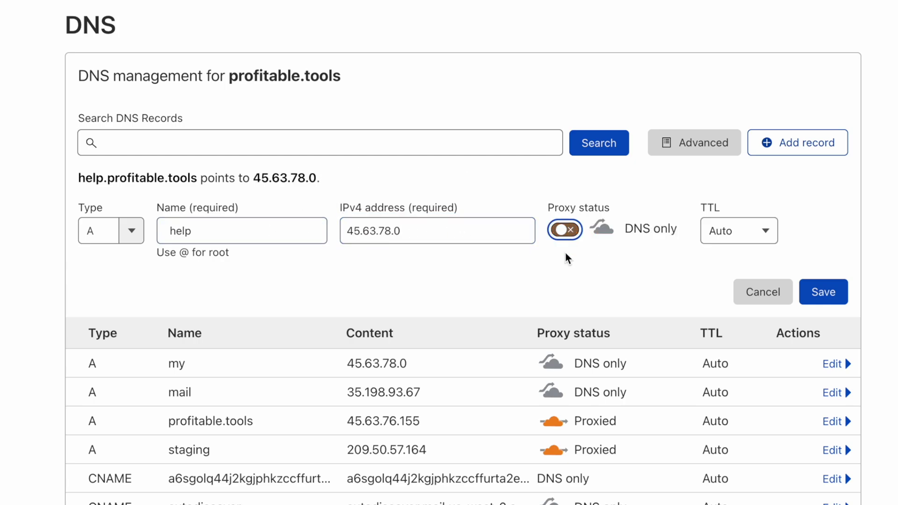
left_click(837, 299)
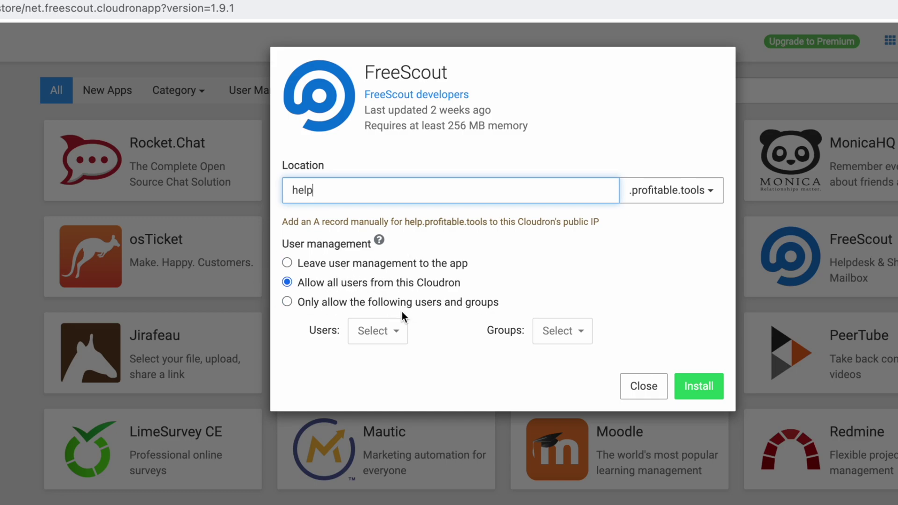
Step: Install FreeScout at help.profitable.tools, review the default admin login, acknowledge the instructions, and launch it
left_click(704, 393)
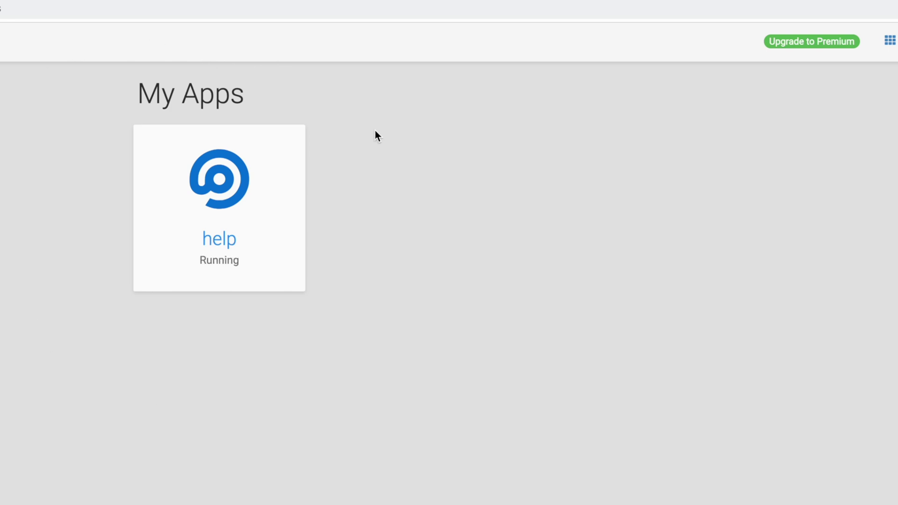
left_click(241, 239)
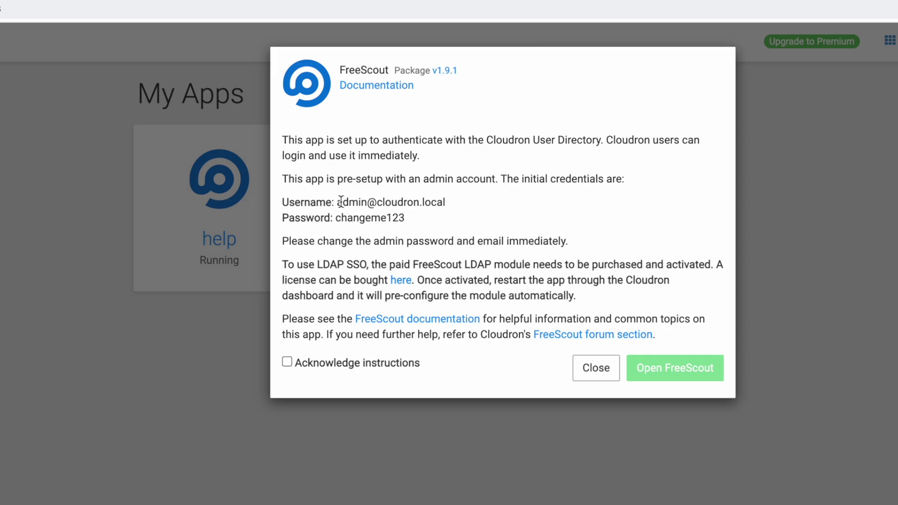
left_click_drag(342, 202, 482, 213)
left_click(419, 295)
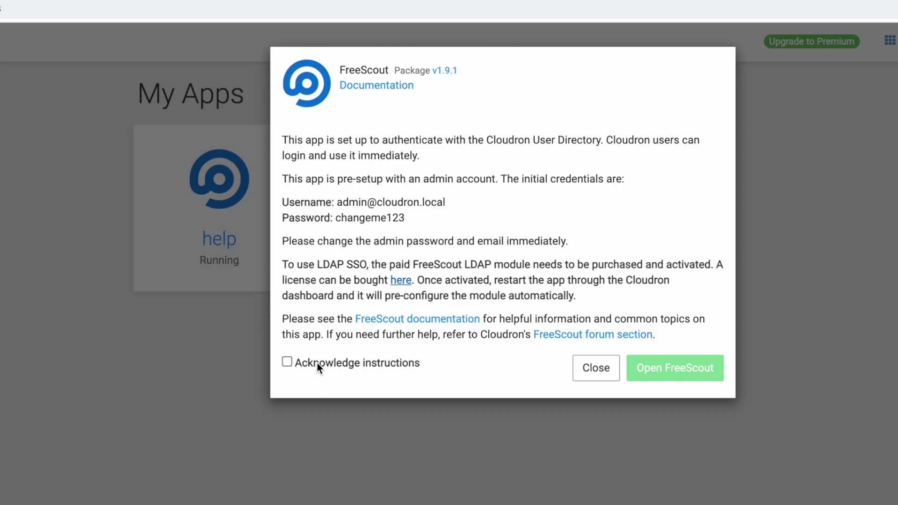
left_click(318, 363)
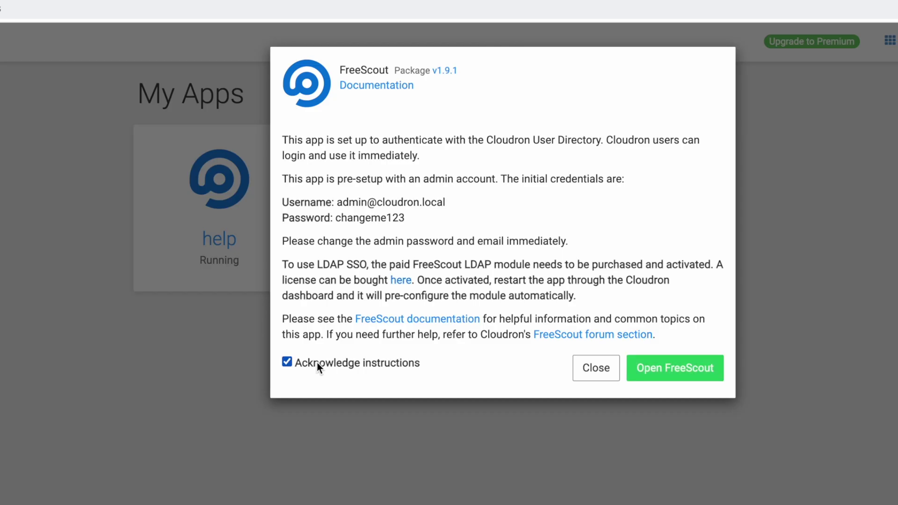
left_click(675, 368)
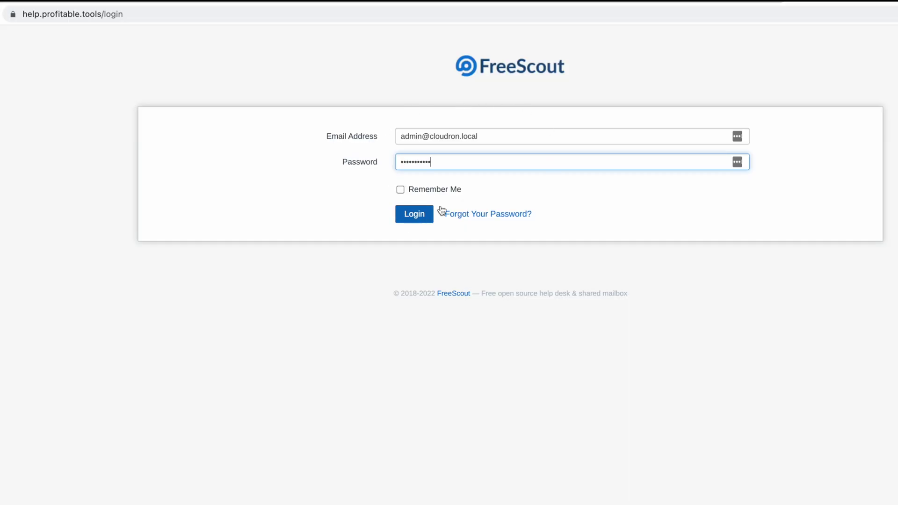
Step: Log in to FreeScout with the prefilled default admin credentials
left_click(414, 218)
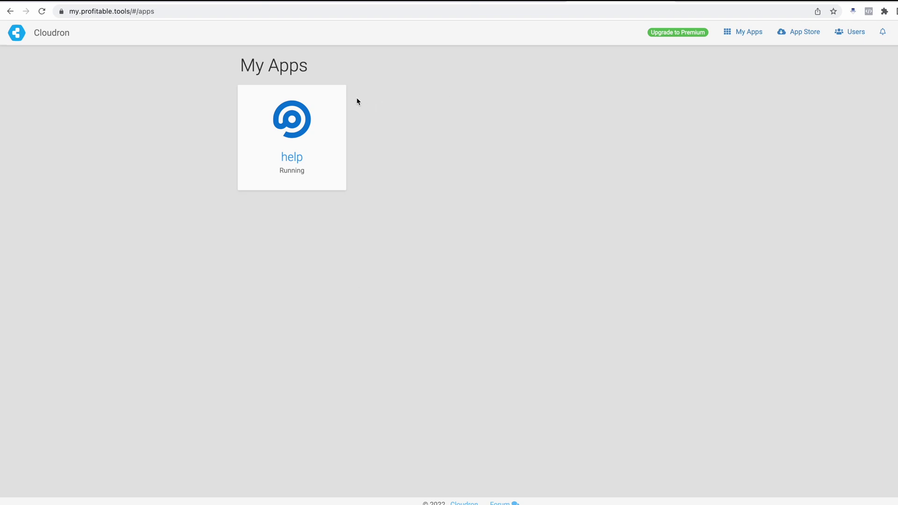
Step: In the help app's Resources, set the memory limit to 1 GB and CPU shares to 75 %
left_click(335, 96)
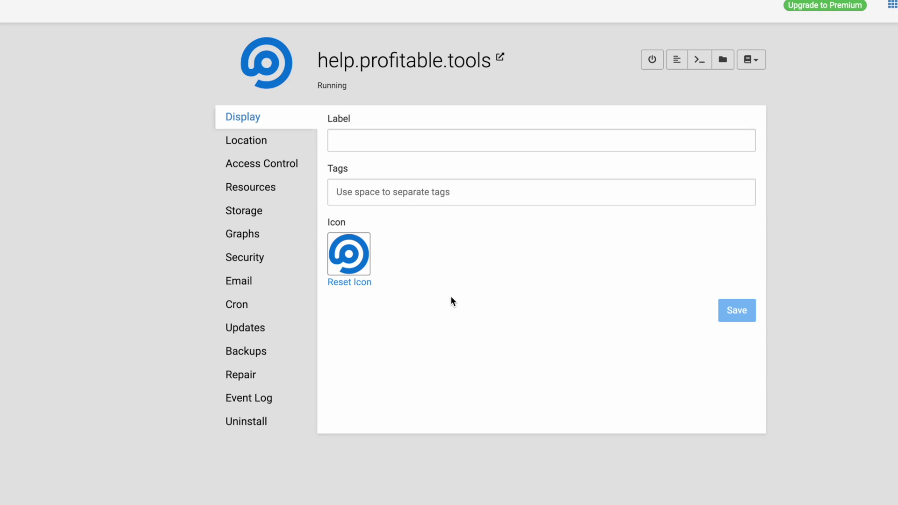
left_click(274, 188)
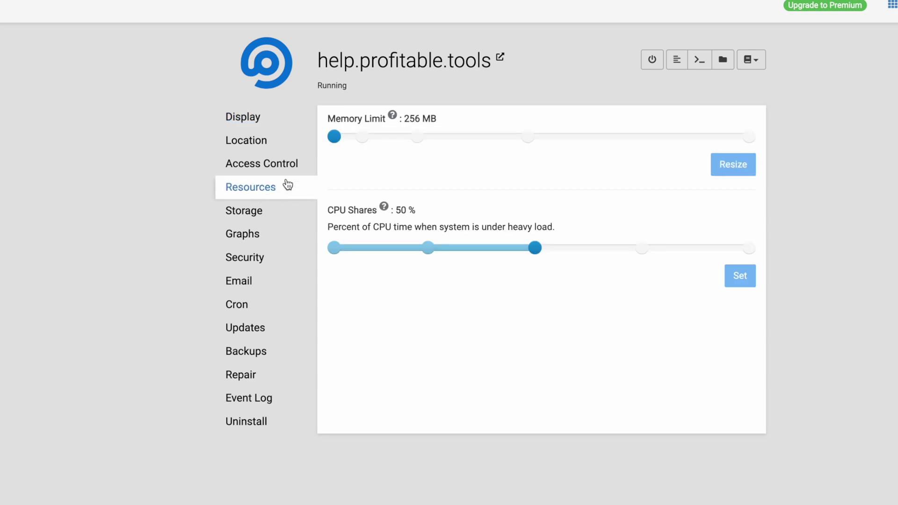
left_click_drag(335, 140, 534, 142)
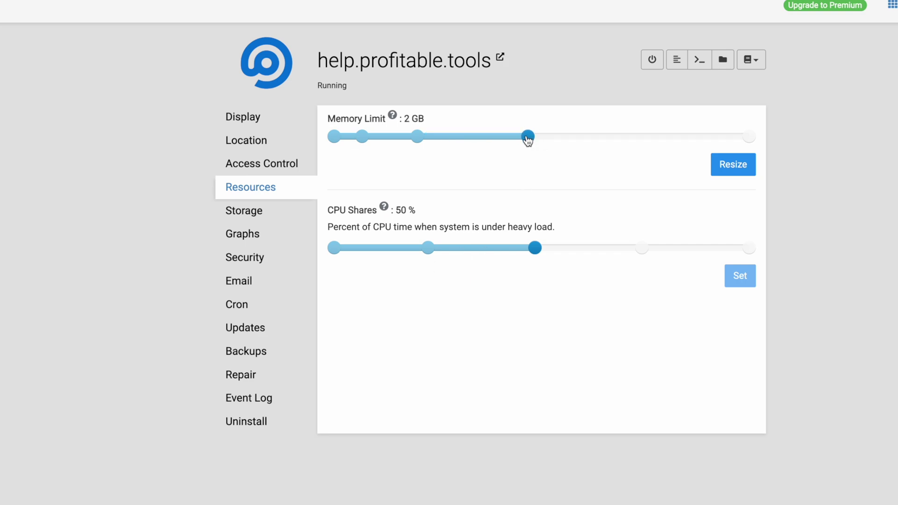
left_click_drag(520, 145, 423, 146)
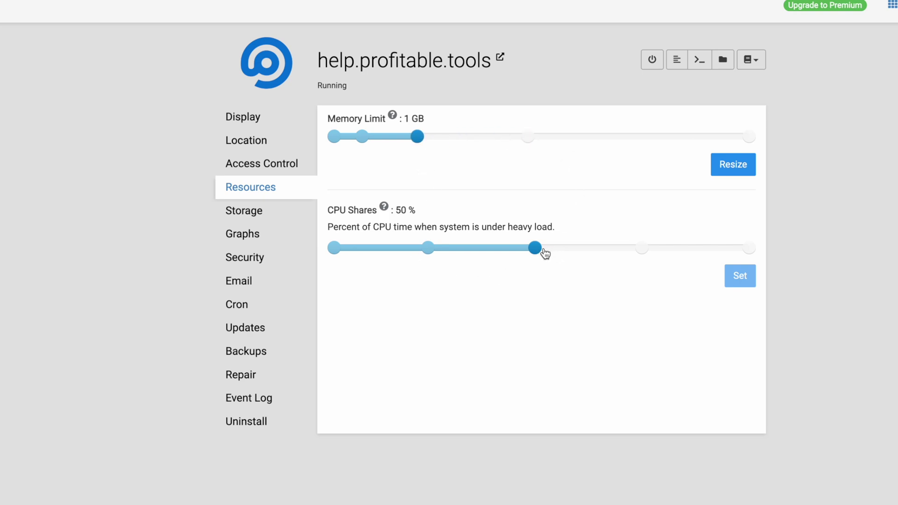
left_click_drag(541, 254, 642, 255)
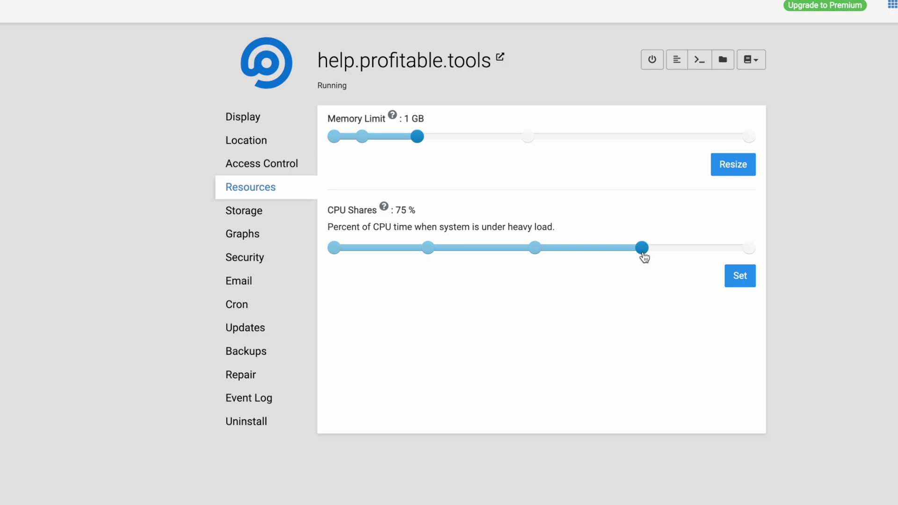
left_click(231, 318)
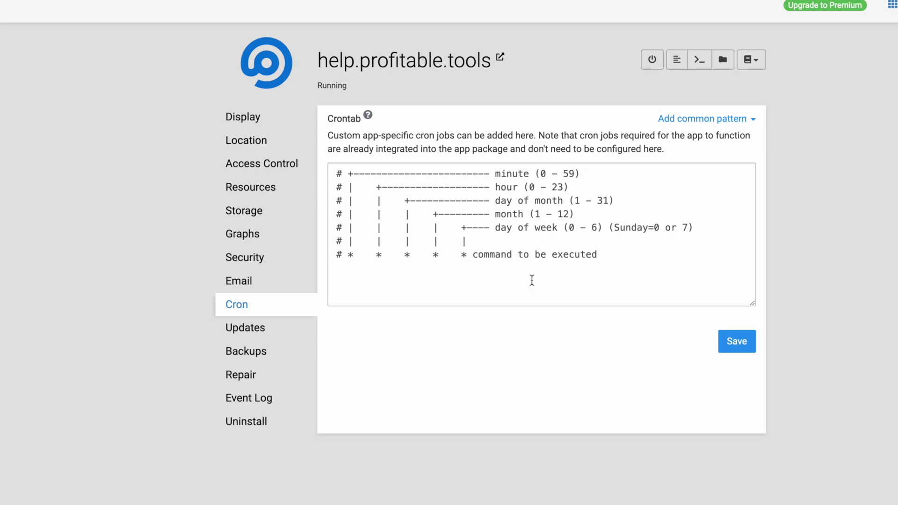
left_click(253, 282)
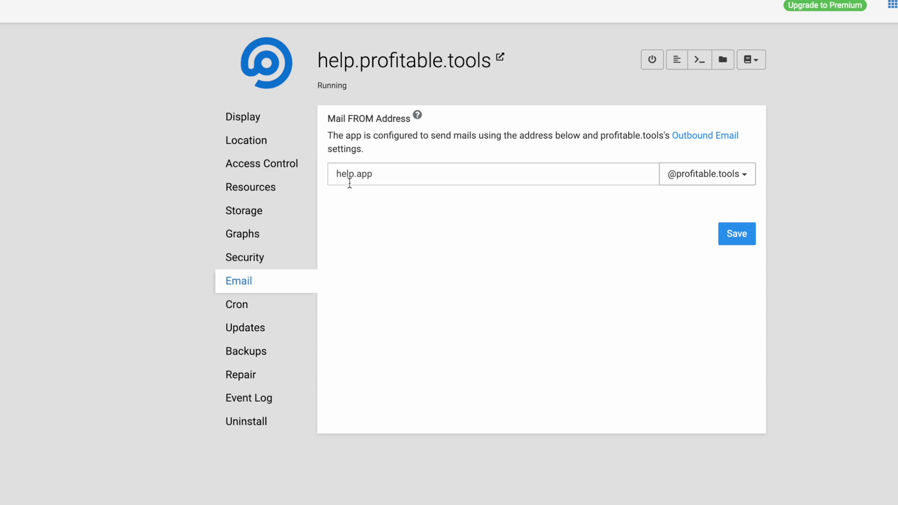
left_click_drag(419, 181, 309, 176)
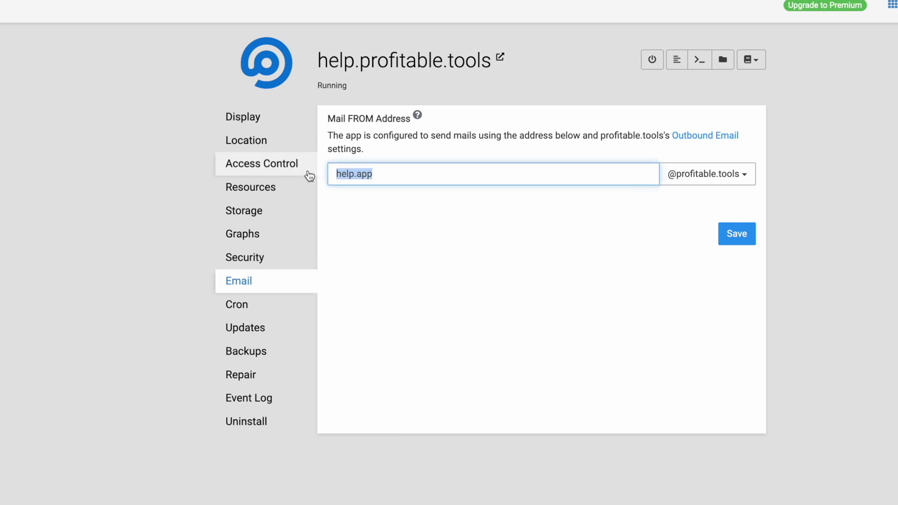
type("support")
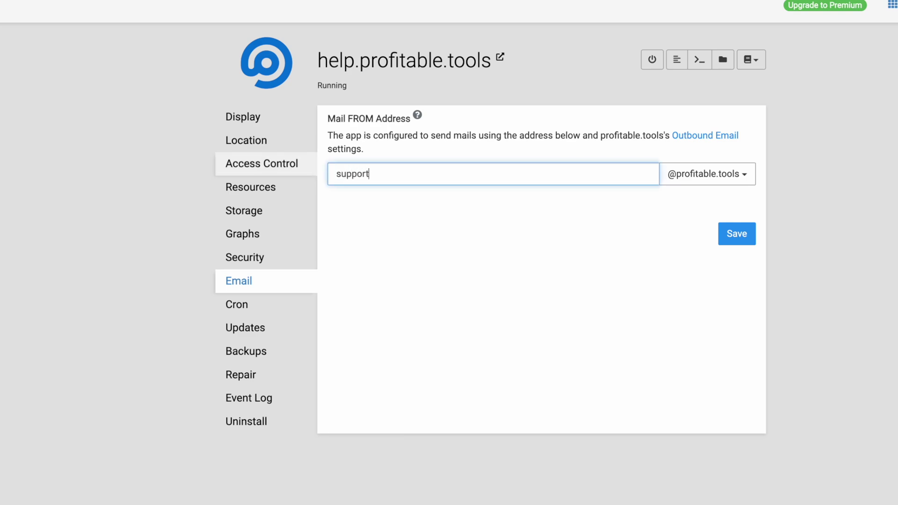
left_click(732, 234)
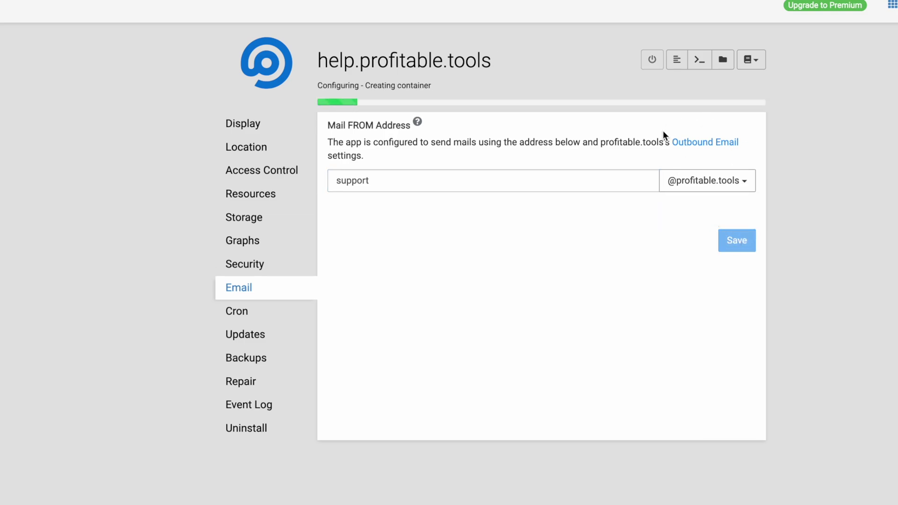
left_click(729, 148)
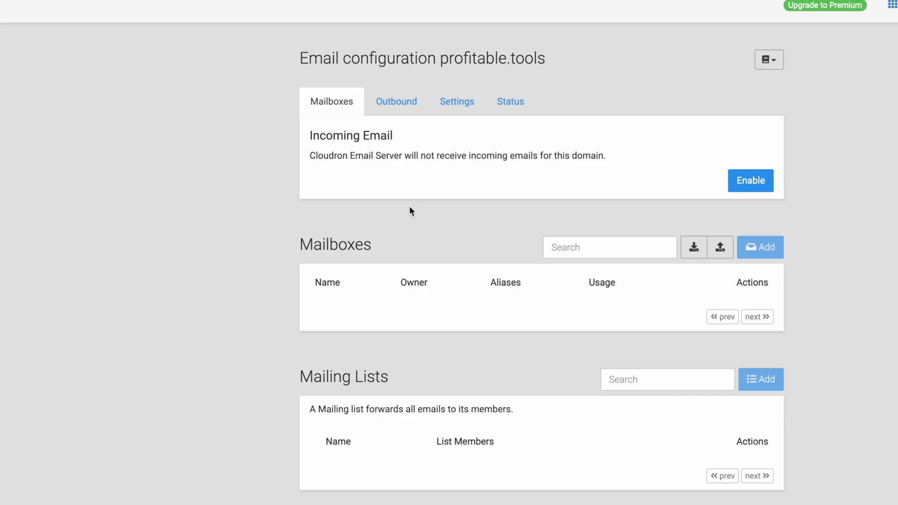
Step: Look over the outbound email relay providers, picking Amazon SES from the list
left_click(384, 105)
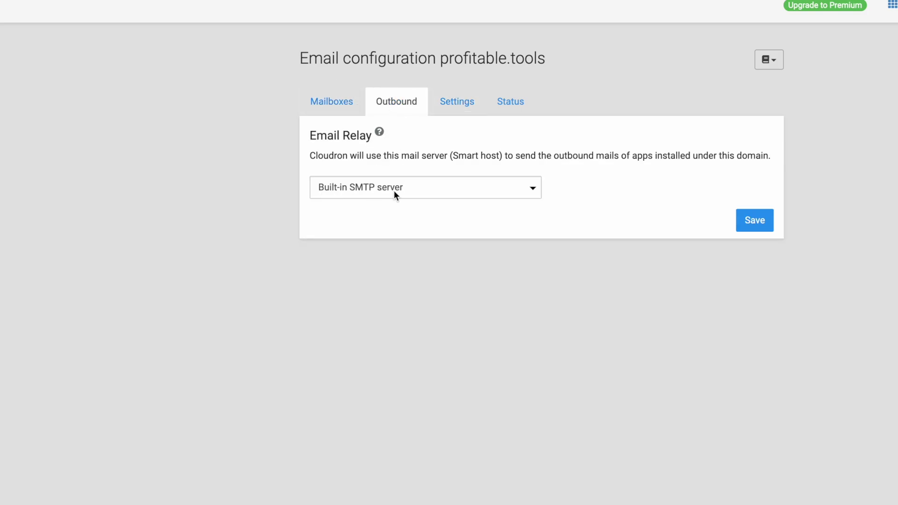
left_click(534, 191)
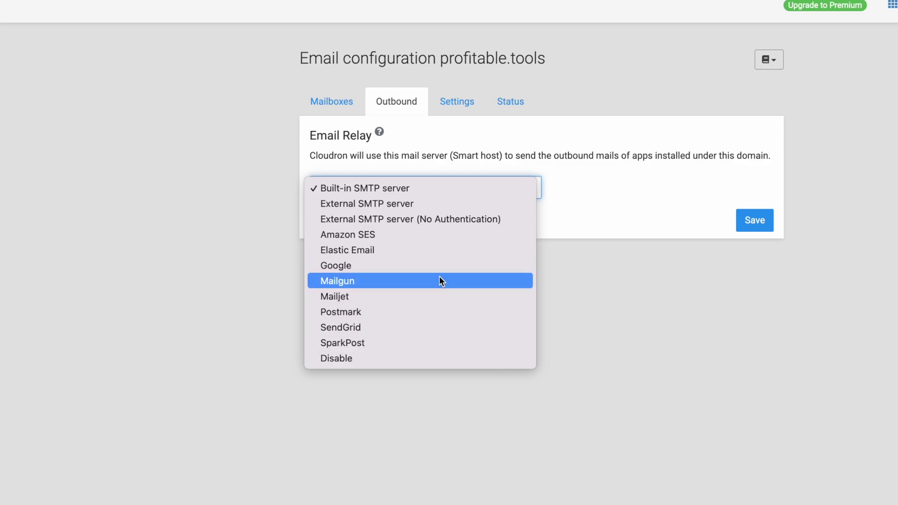
left_click(439, 233)
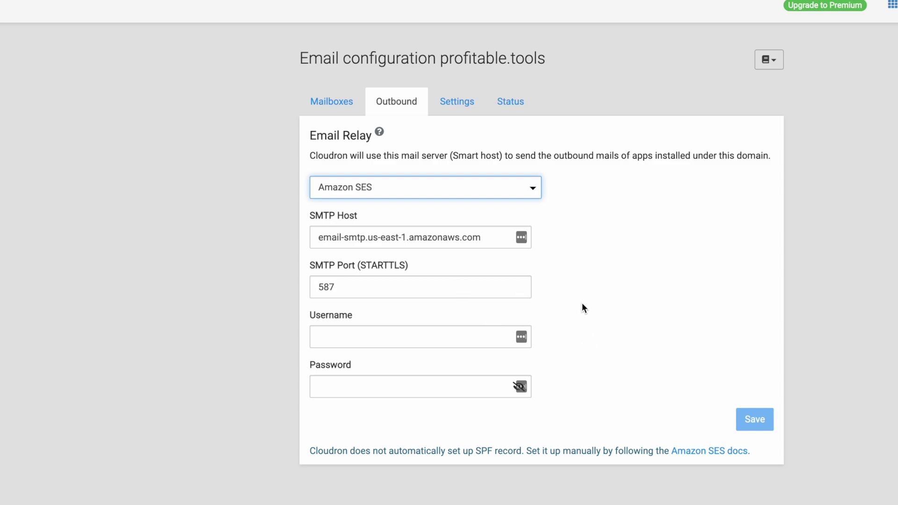
Step: Check the domain's mailboxes, then go to the Backups page
left_click(327, 104)
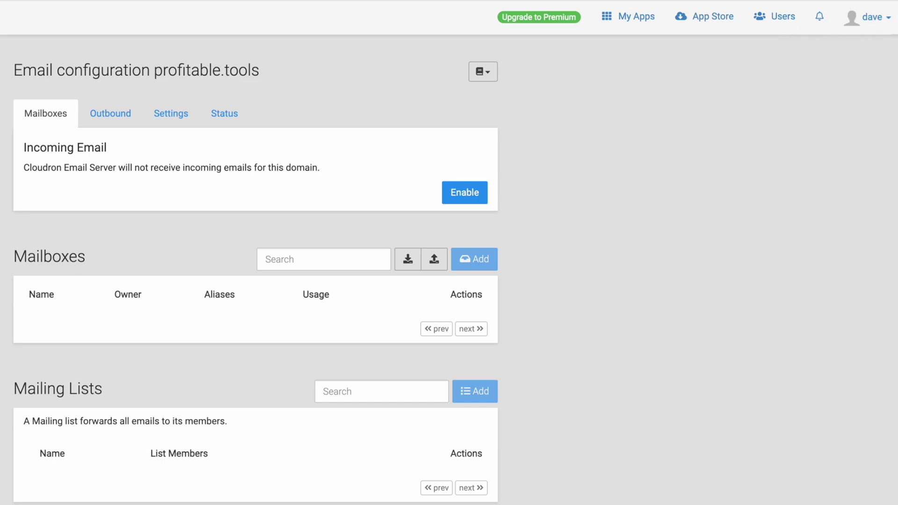
left_click(879, 19)
left_click(848, 76)
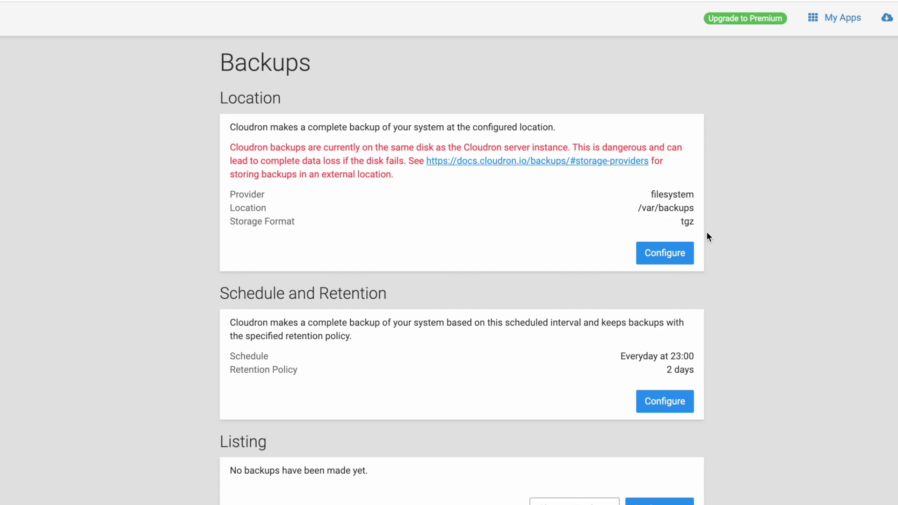
Step: Inspect the backup storage providers and schedule settings, leaving both unchanged, then go to Services
left_click(691, 255)
left_click(433, 108)
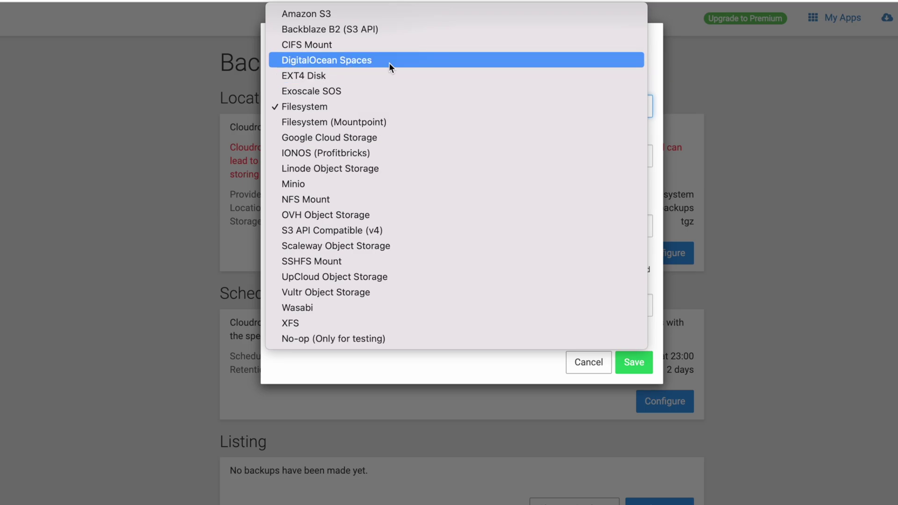
left_click(596, 364)
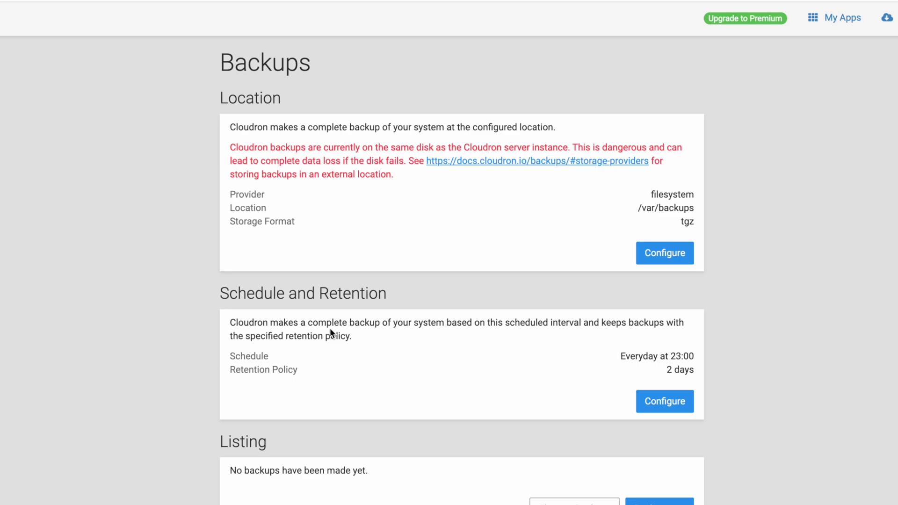
left_click(668, 401)
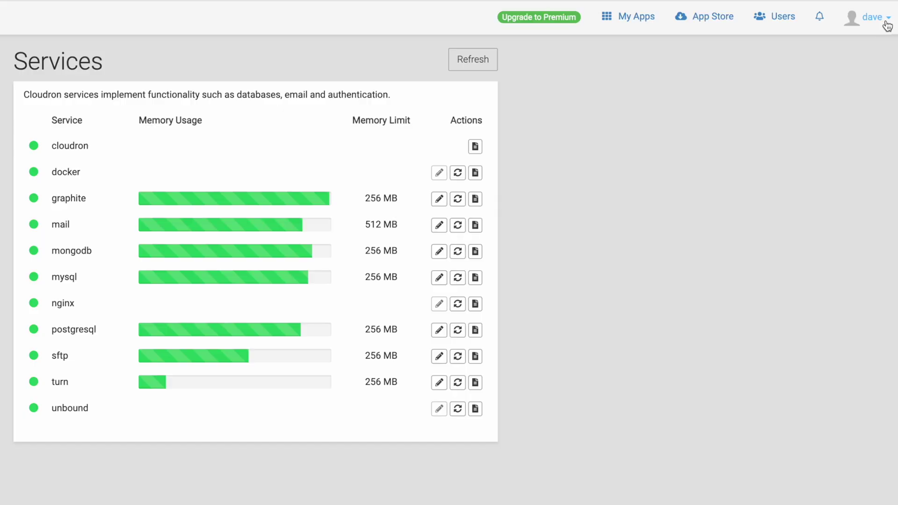
left_click(868, 17)
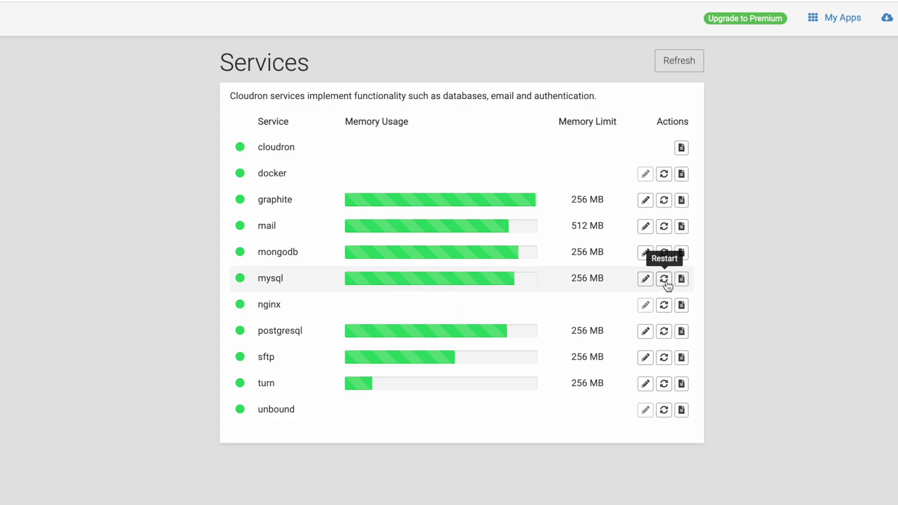
left_click(681, 280)
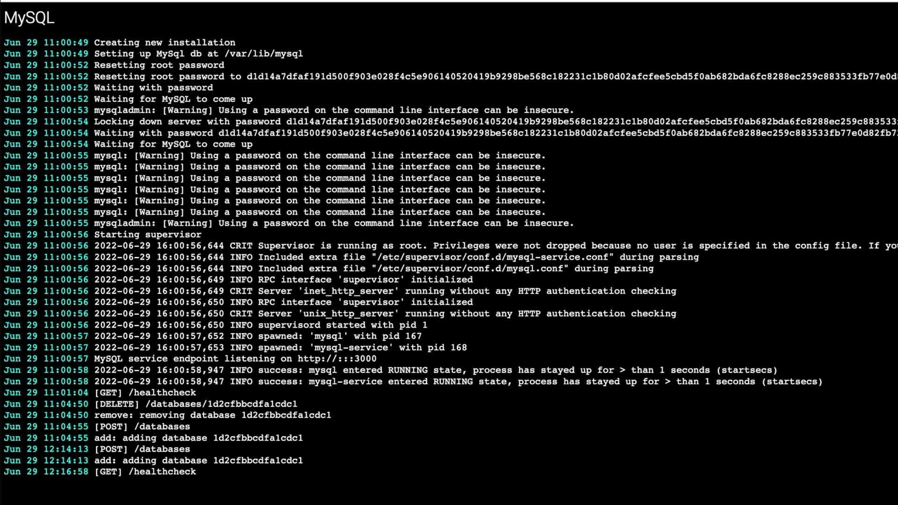
key("Escape")
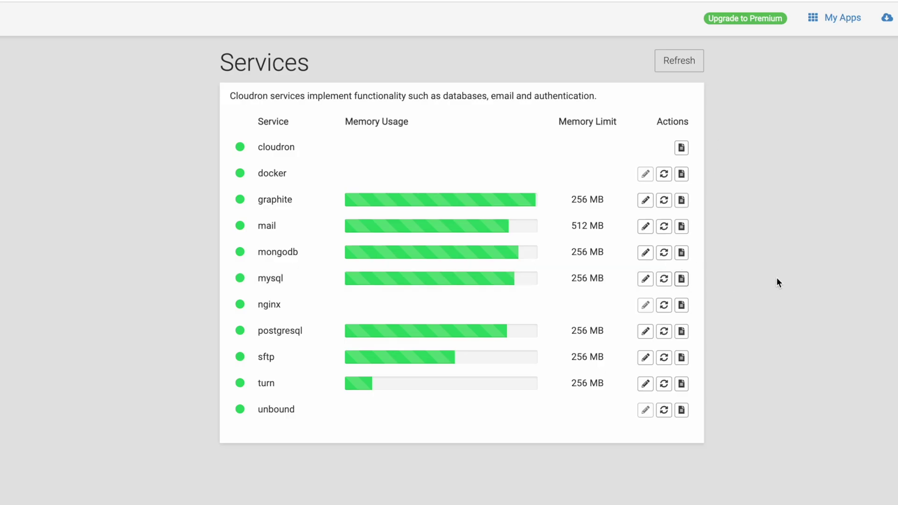
left_click(646, 279)
left_click(590, 234)
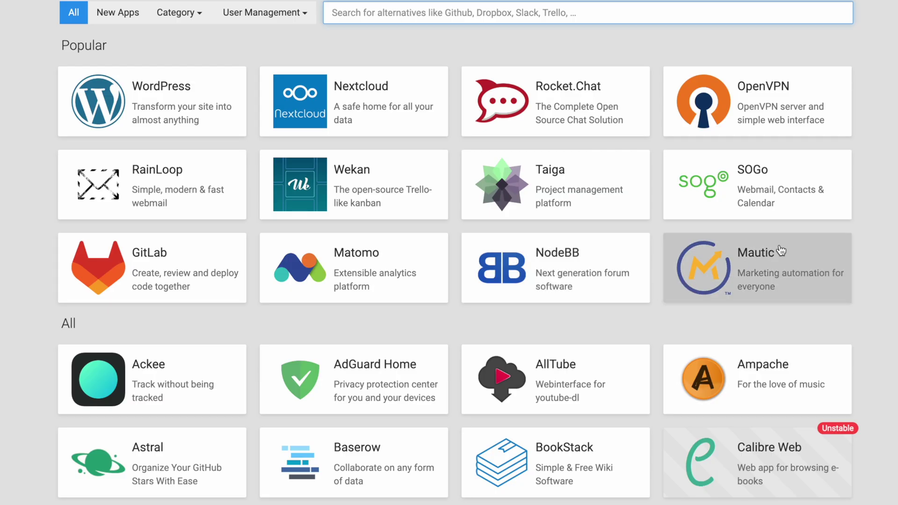
Step: Scroll through the App Store grid to browse the available apps
scroll(780, 273, "down", 3)
scroll(780, 273, "down", 20)
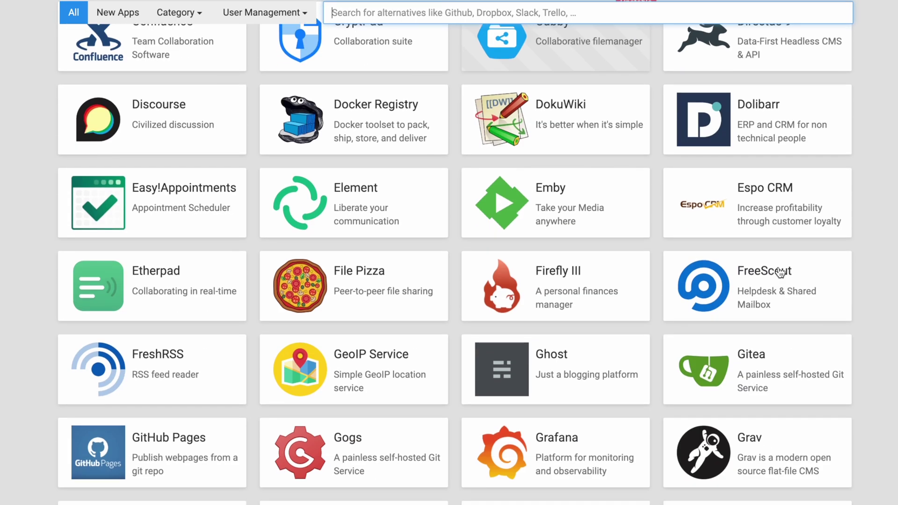
scroll(780, 275, "down", 12)
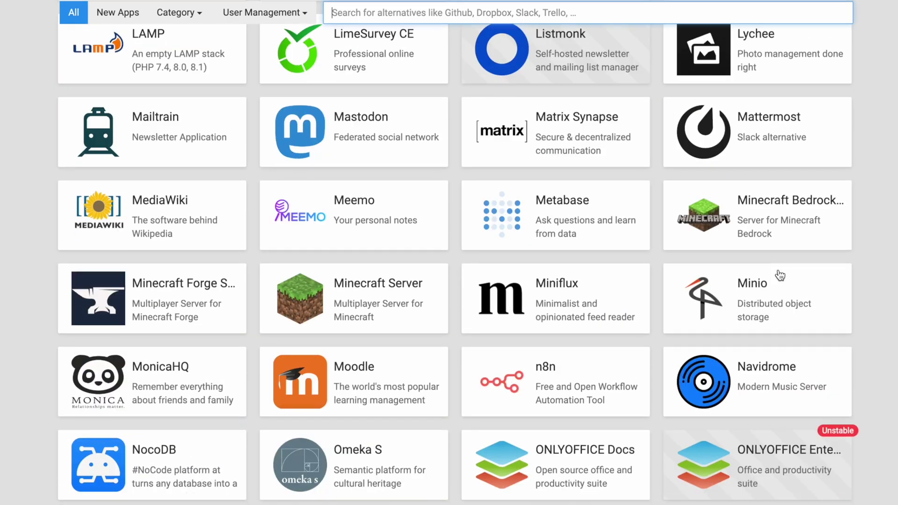
scroll(477, 152, "up", 11)
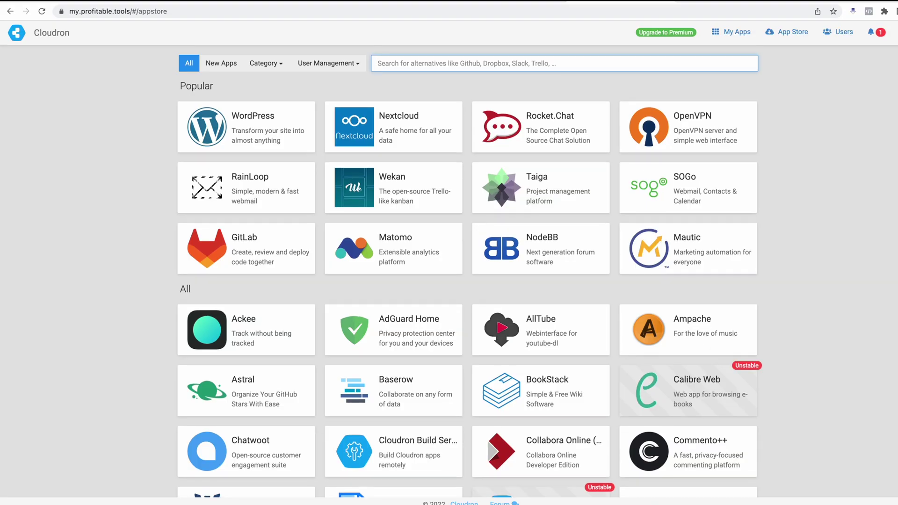
scroll(468, 281, "down", 10)
scroll(468, 281, "down", 5)
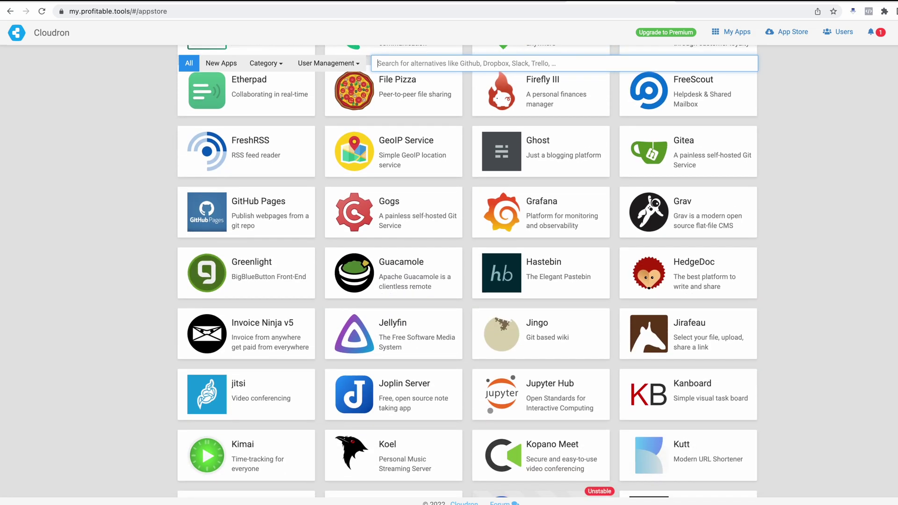
scroll(468, 281, "down", 5)
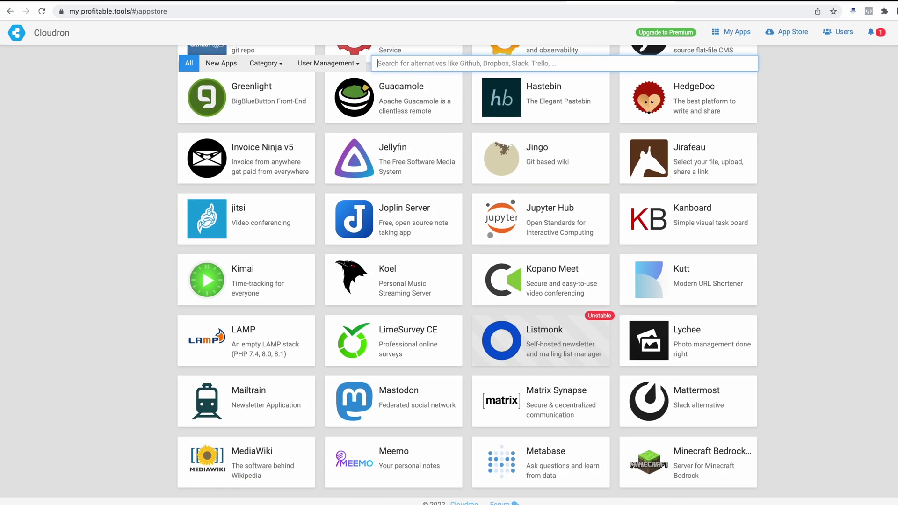
scroll(468, 281, "up", 20)
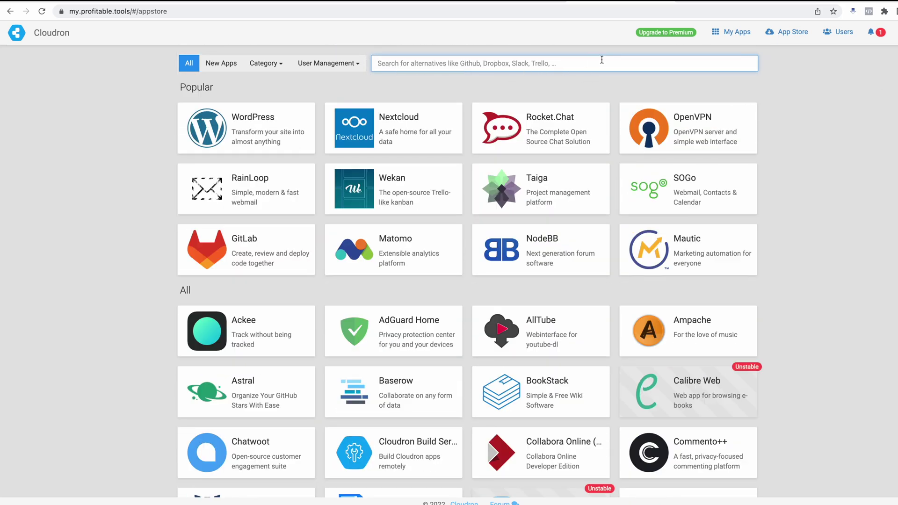
Step: Search the App Store for 'Slack', then 'Google Analytics', then 'Wordpress'
type("Slack")
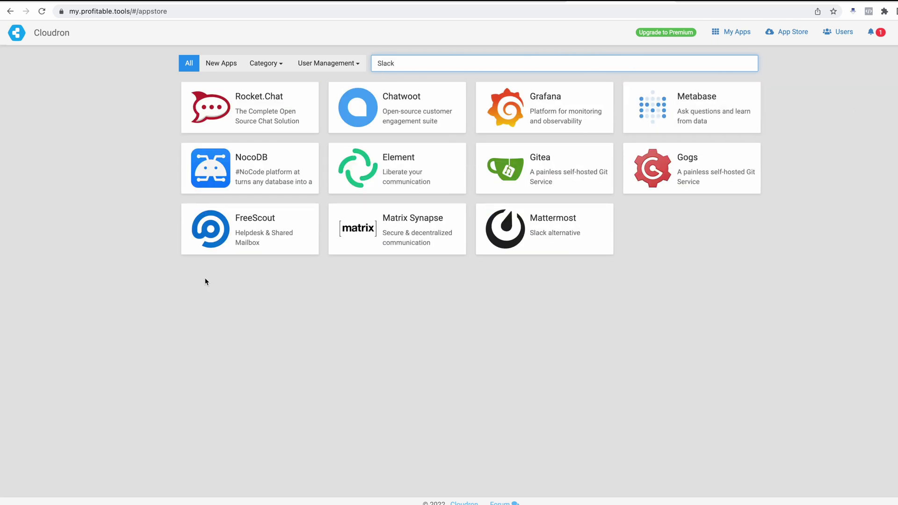
key("ctrl+a")
key("BackSpace")
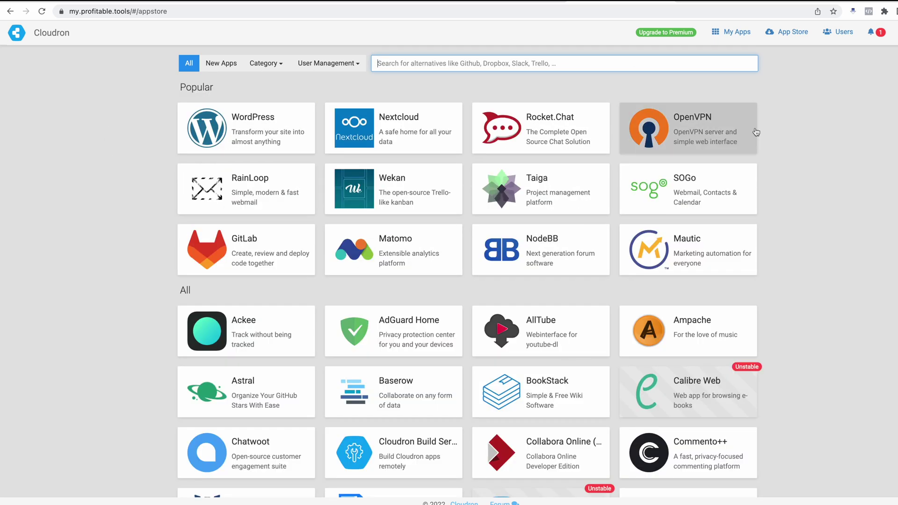
type("Google Analyt")
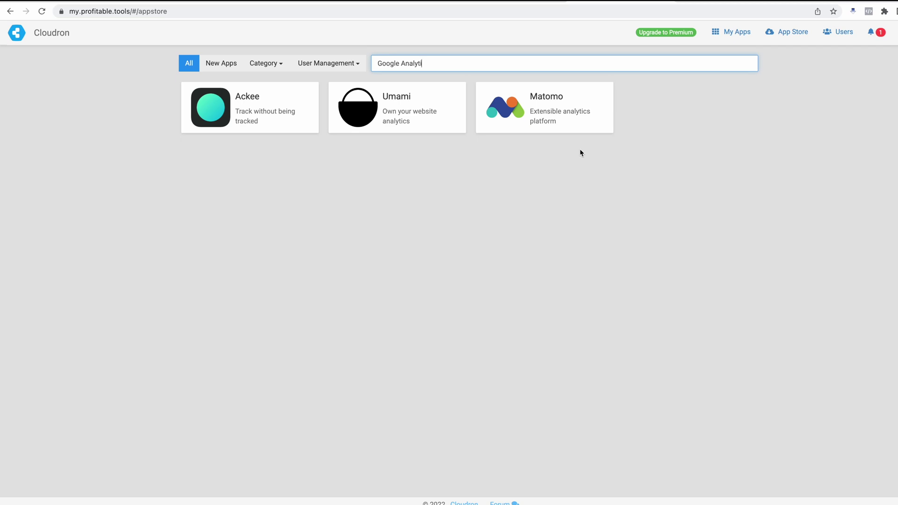
key("ctrl+a")
type("Wordpress")
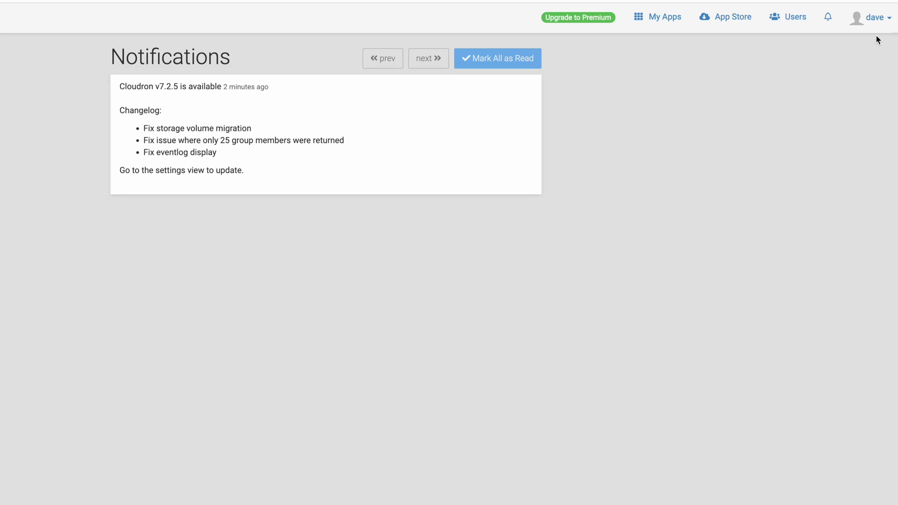
Step: Install the available update from Settings so Cloudron runs v7.2.5
left_click(884, 19)
left_click(861, 181)
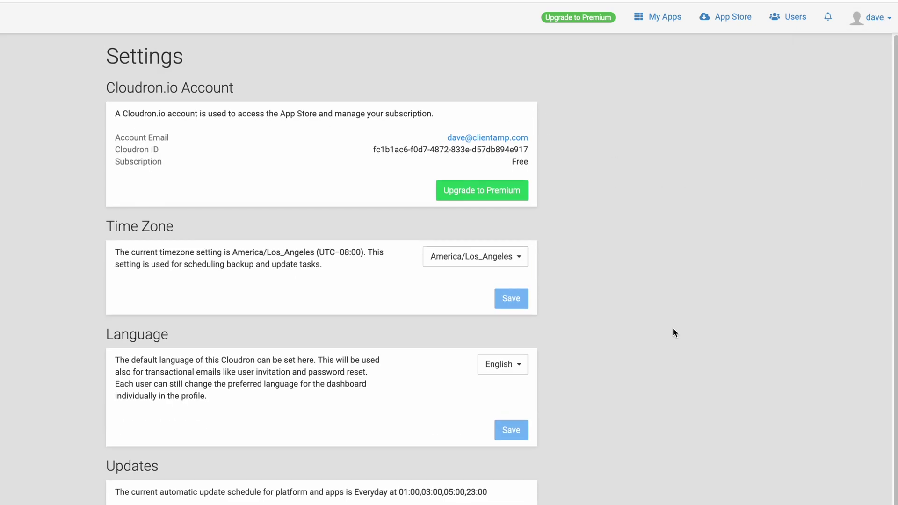
scroll(509, 403, "down", 2)
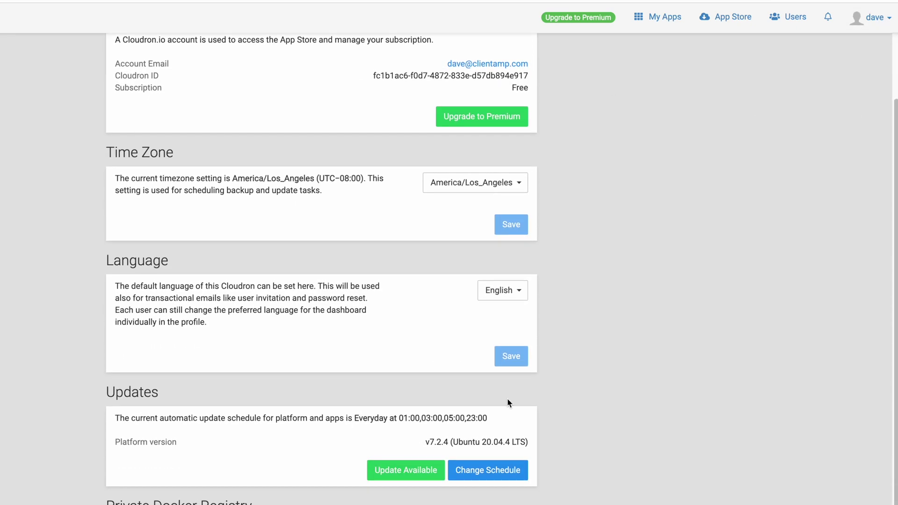
left_click(405, 473)
left_click(479, 169)
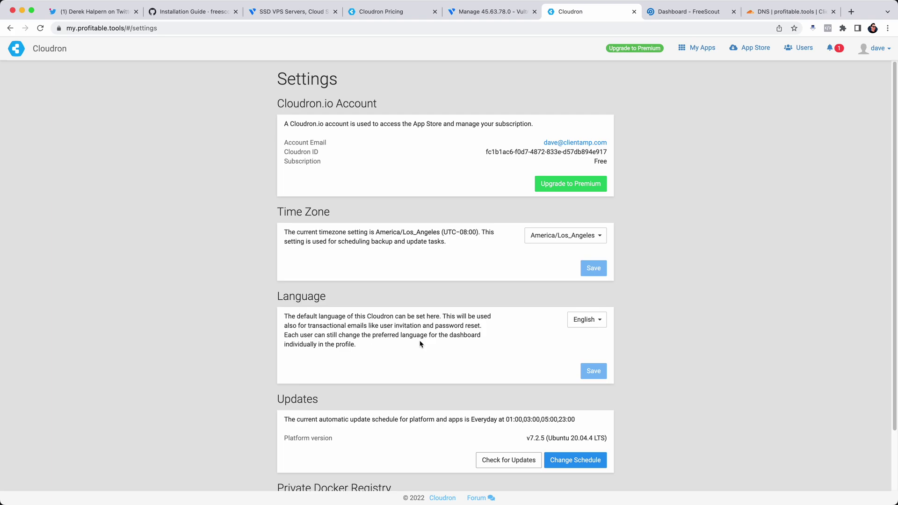
scroll(421, 344, "down", 1)
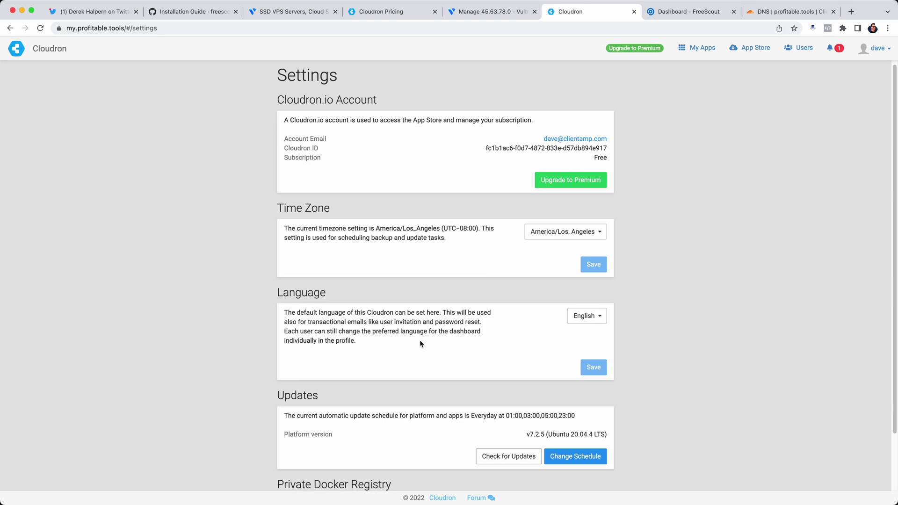